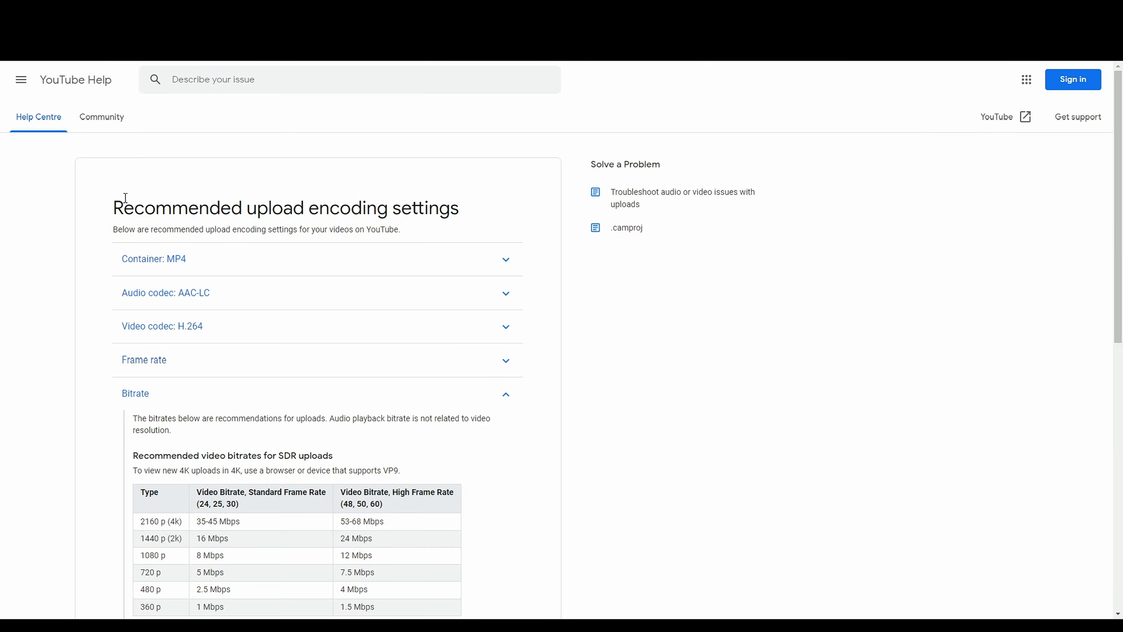
# Step: Examine the frame rate guidance in YouTube's recommended upload encoding settings and expand the bitrate section
pyautogui.moveTo(116, 201); pyautogui.dragTo(459, 213)
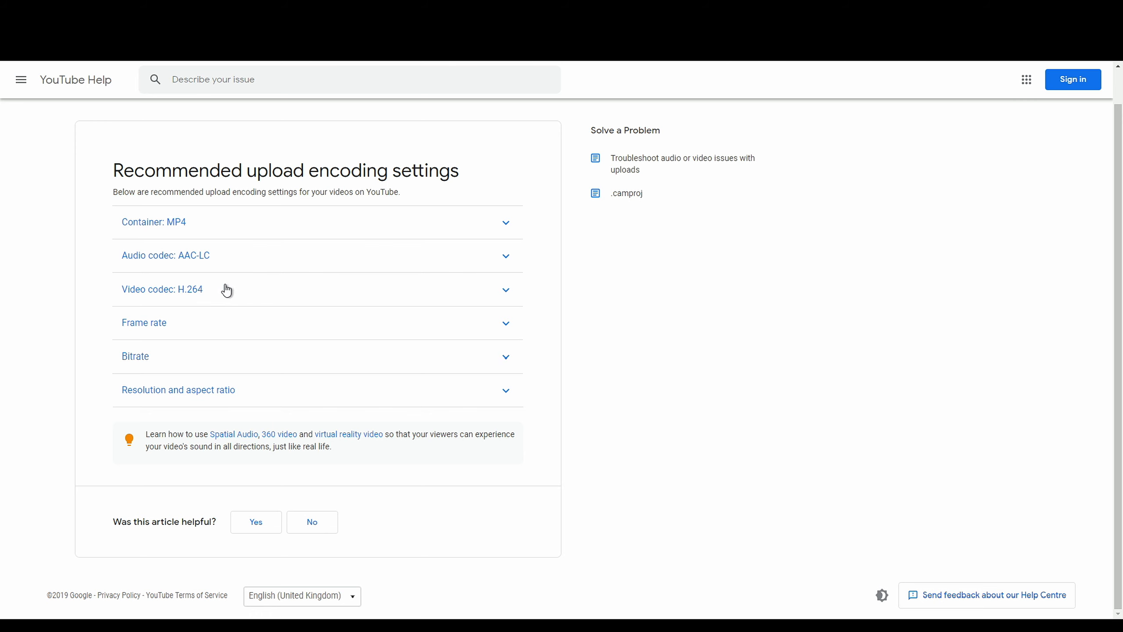
pyautogui.click(208, 325)
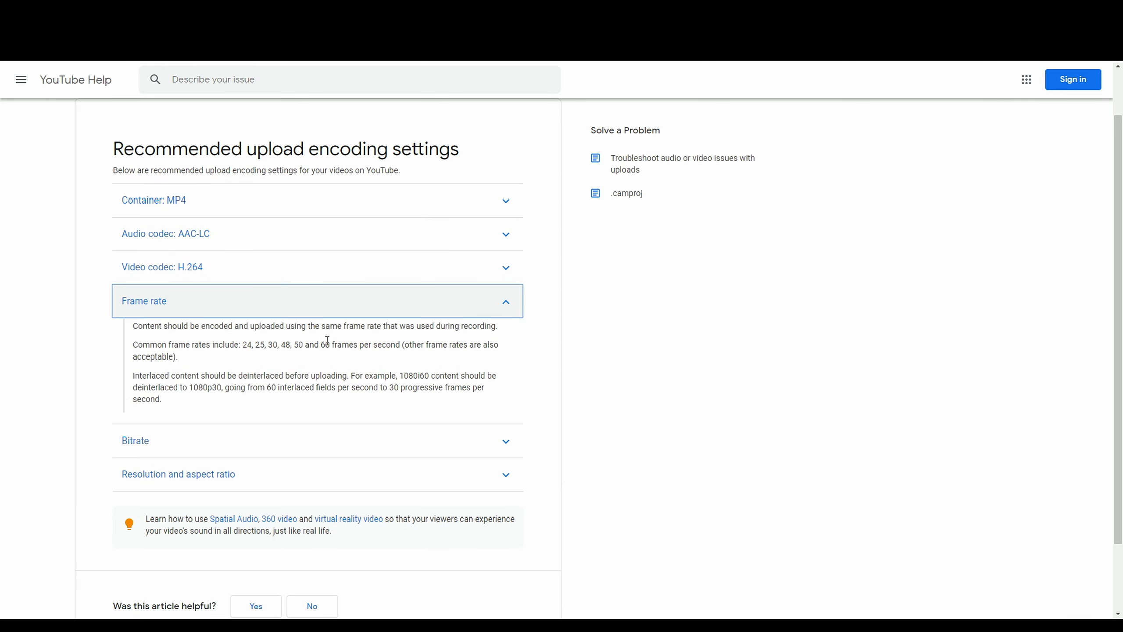
pyautogui.moveTo(321, 341); pyautogui.dragTo(349, 344)
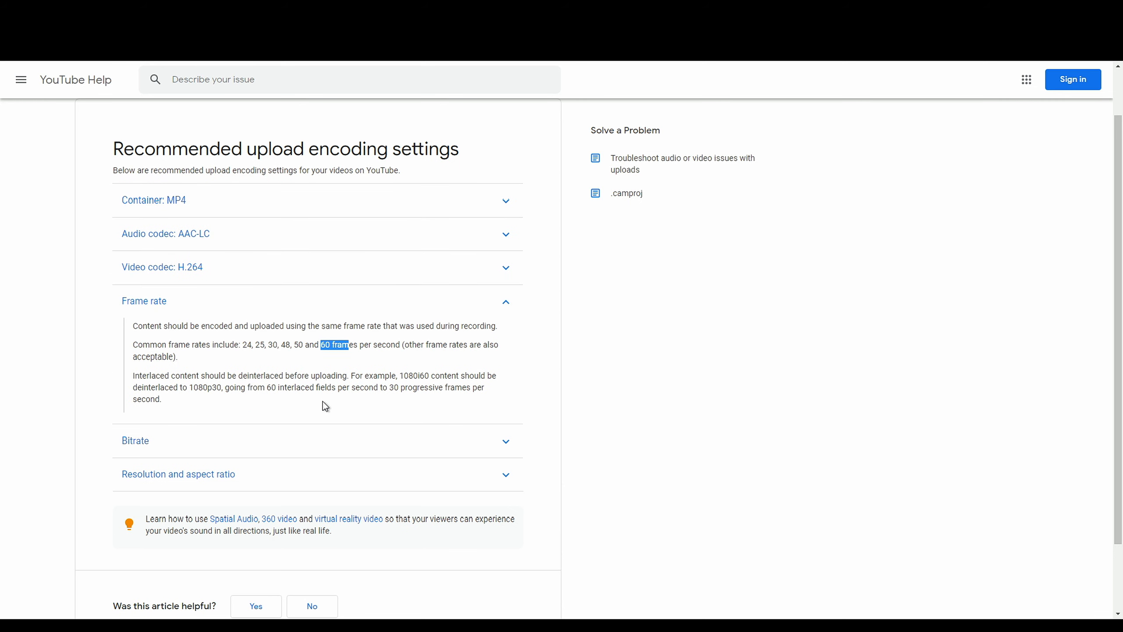
pyautogui.click(237, 312)
pyautogui.click(149, 353)
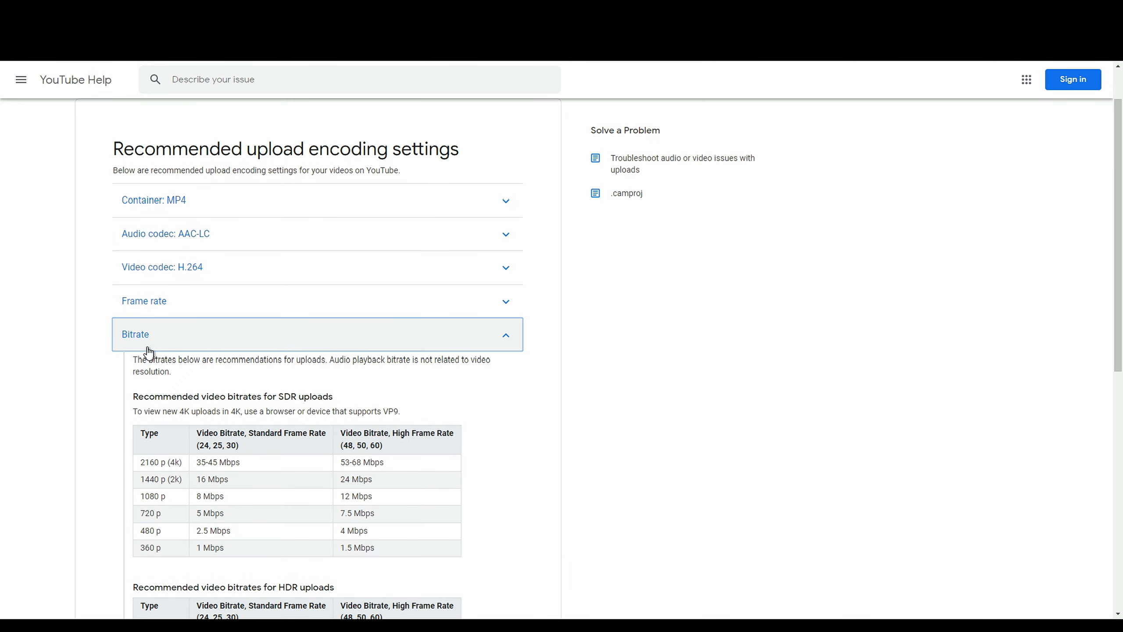
# Step: Compare the recommended SDR and HDR video bitrates, focusing on 1080p SDR uploads at high frame rate
pyautogui.scroll(-4, 529, 401)
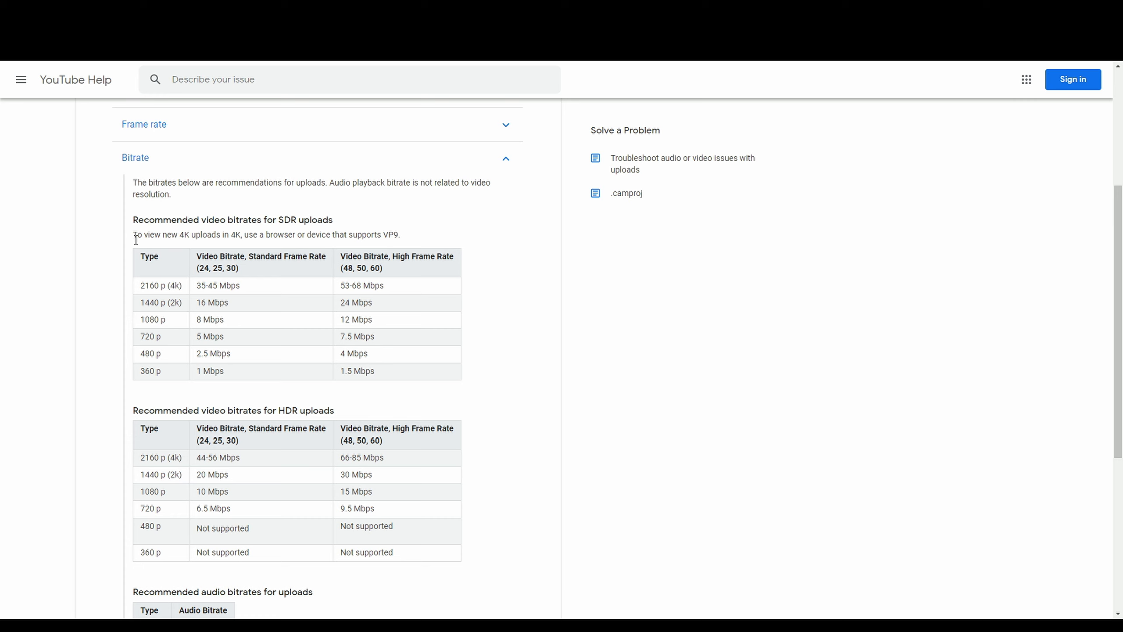
pyautogui.doubleClick(285, 411)
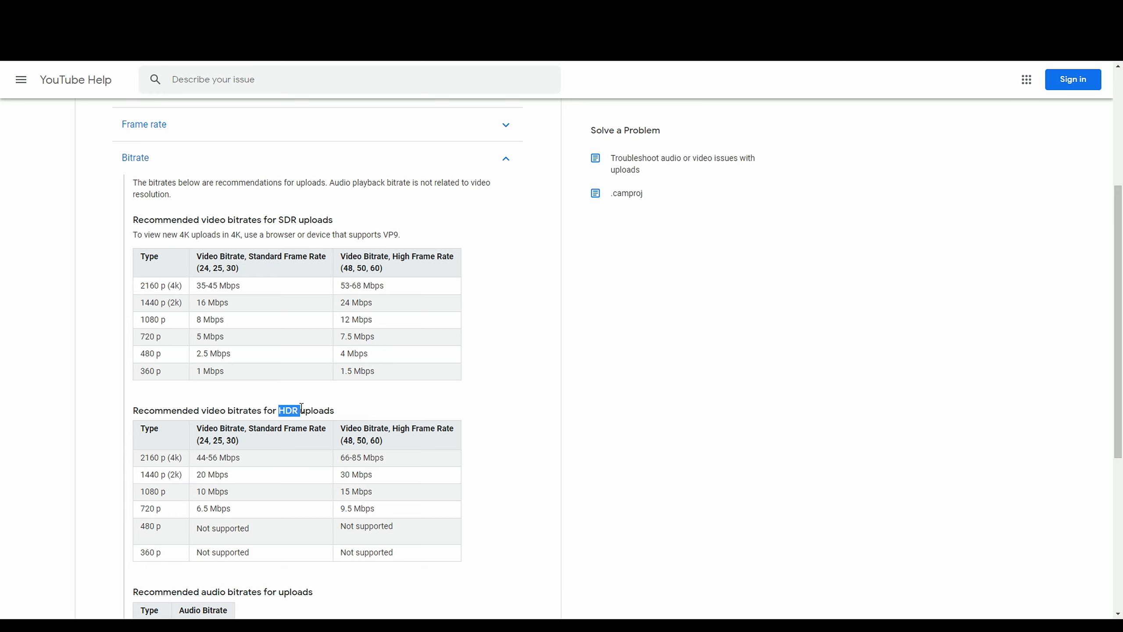
pyautogui.doubleClick(284, 220)
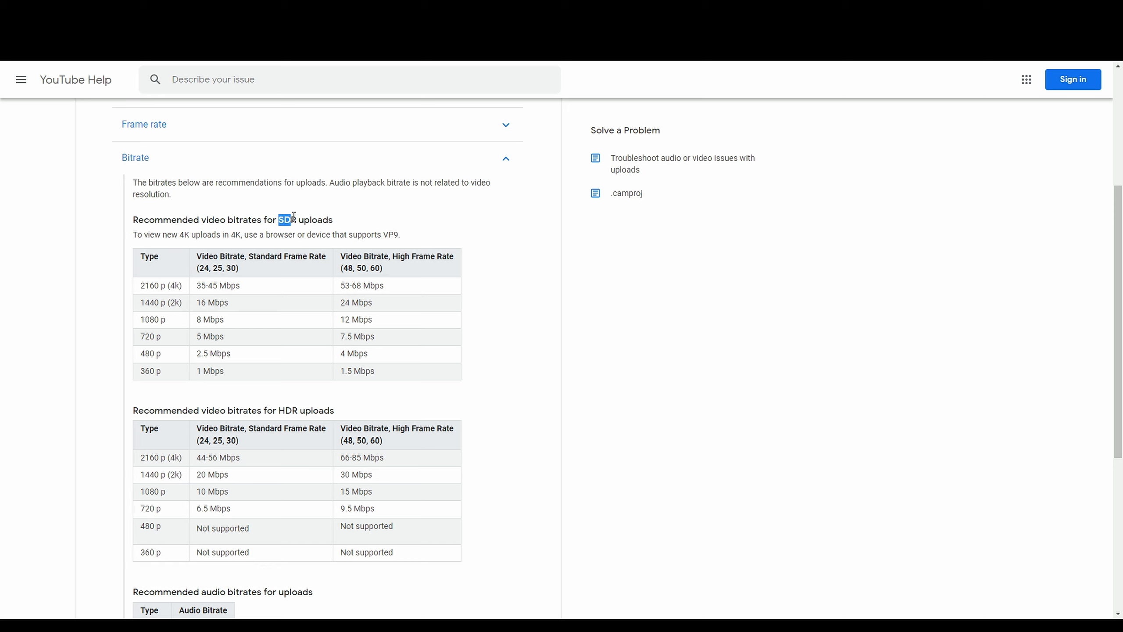
pyautogui.click(445, 223)
pyautogui.moveTo(177, 328); pyautogui.dragTo(576, 317)
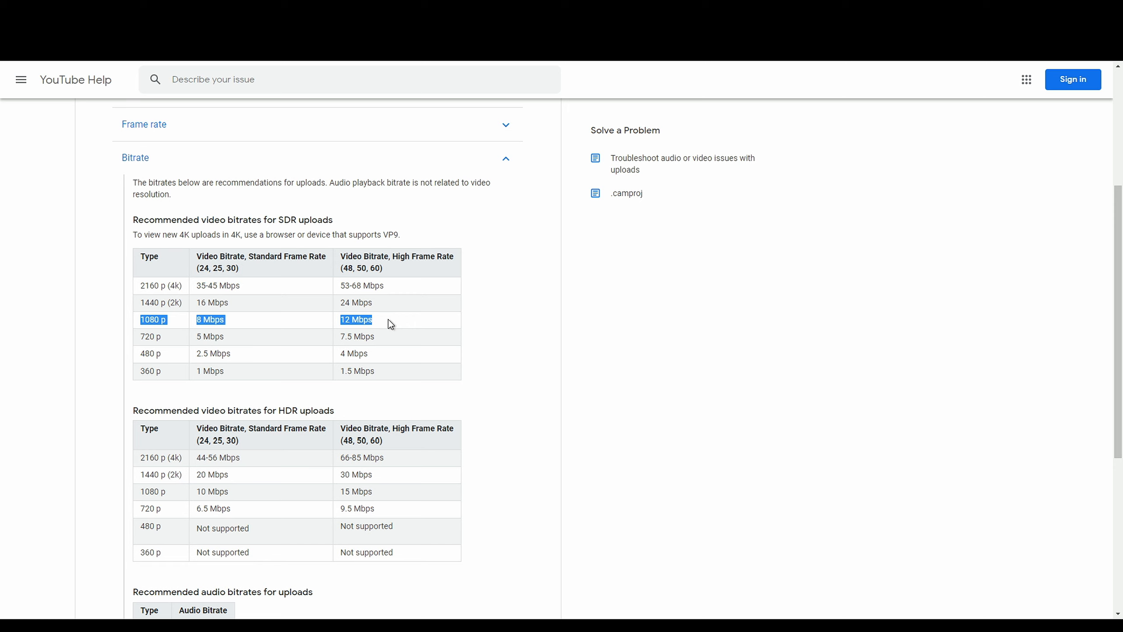
pyautogui.click(347, 320)
pyautogui.doubleClick(347, 319)
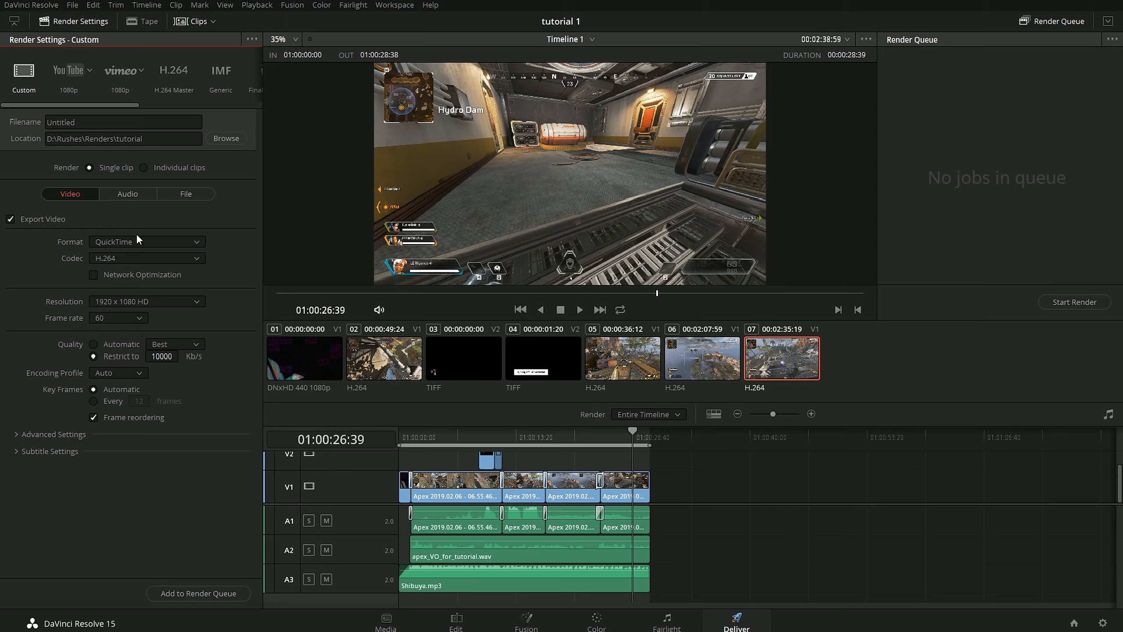
# Step: Switch to DaVinci Resolve, enable Network Optimization for the QuickTime H.264 export and restrict its quality to 12000 Kb/s
pyautogui.click(110, 260)
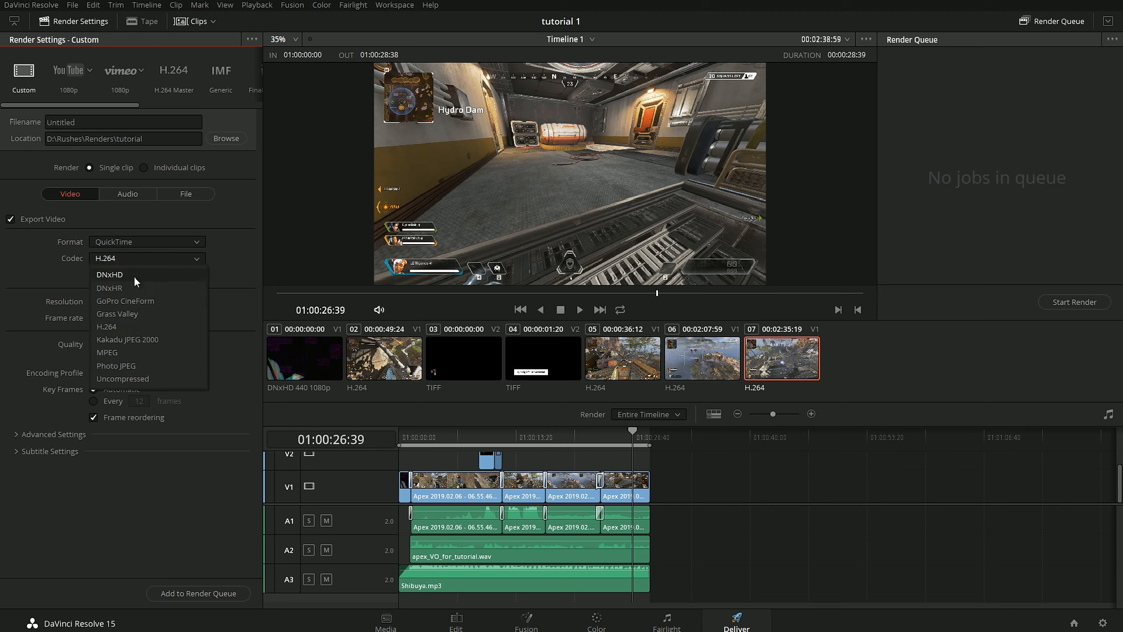
pyautogui.click(116, 241)
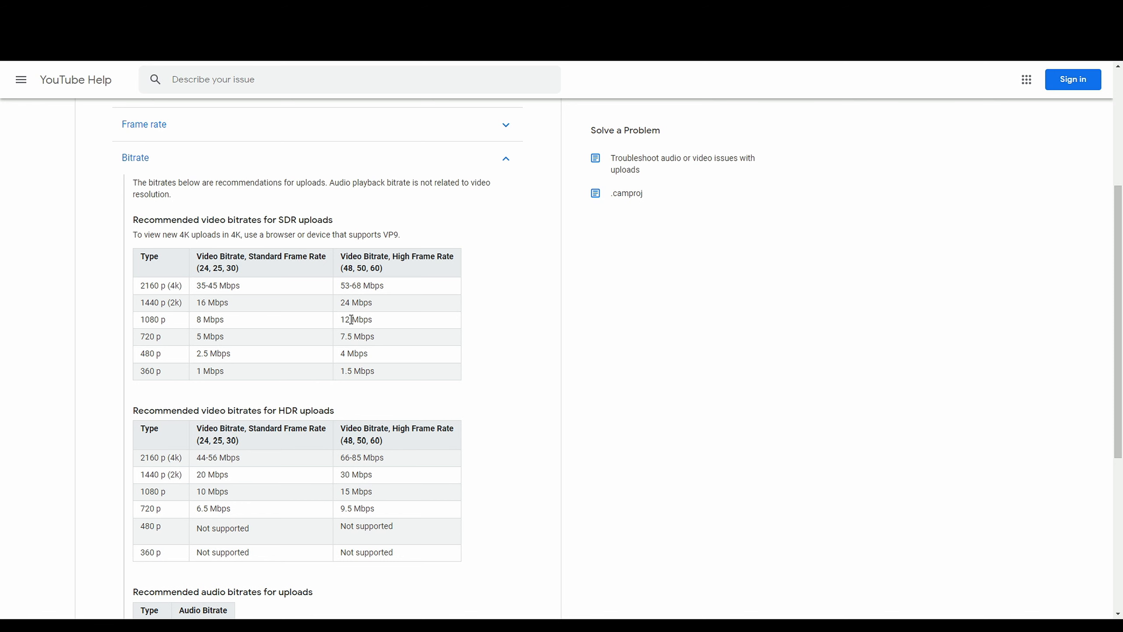
pyautogui.moveTo(389, 318); pyautogui.dragTo(344, 318)
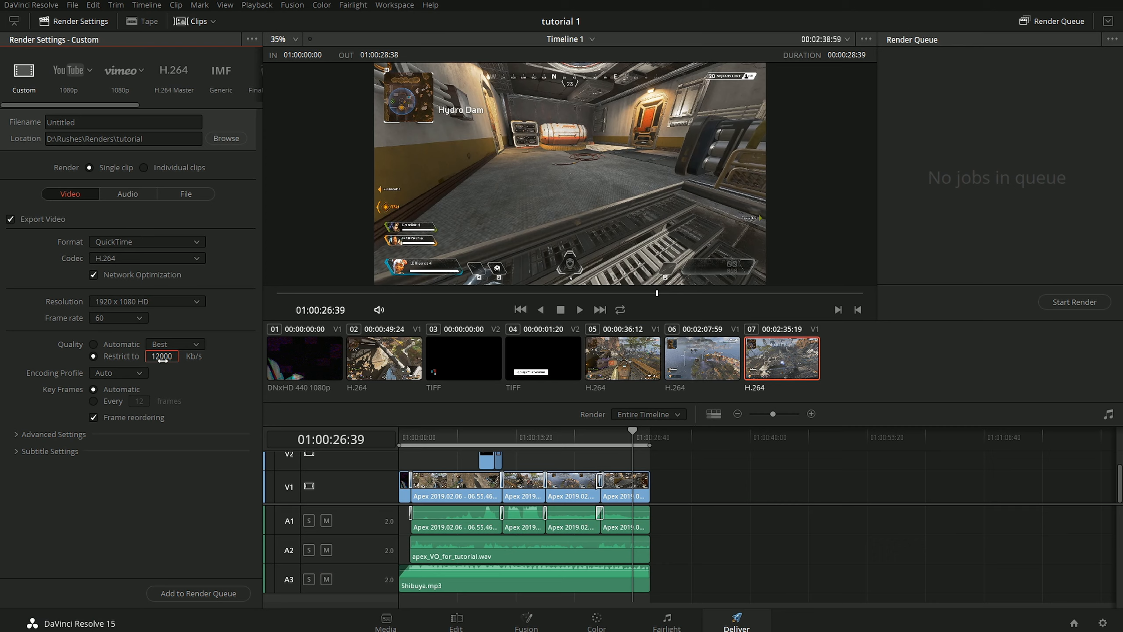
pyautogui.click(205, 363)
# Step: Review the encoding profile choices and the advanced video export settings, including the Enable Flat Pass options
pyautogui.click(119, 374)
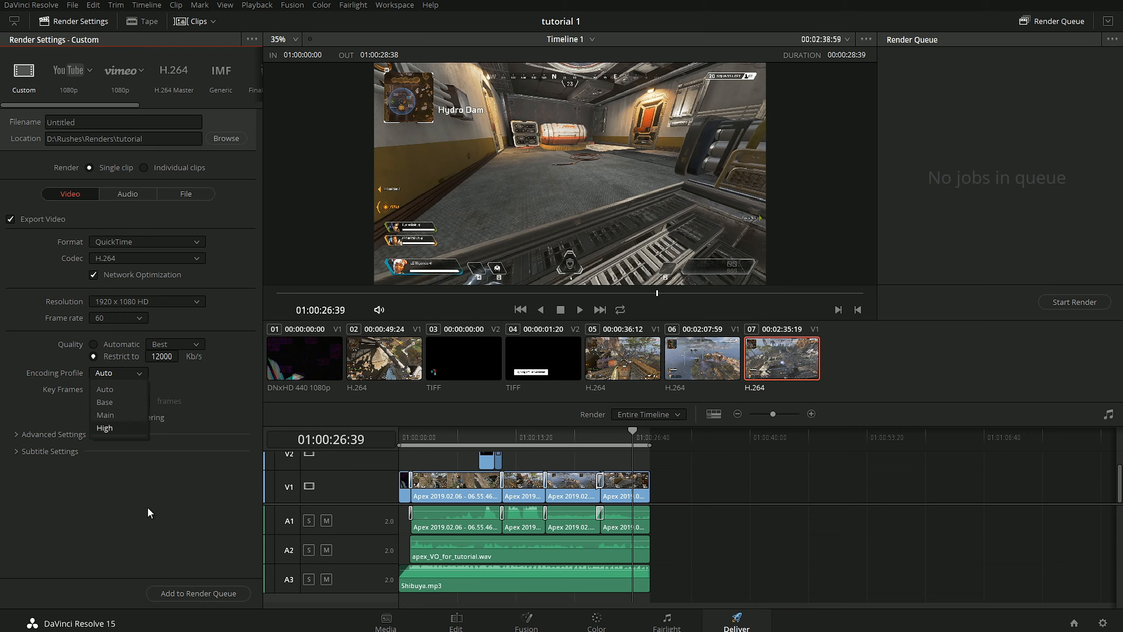
pyautogui.click(225, 412)
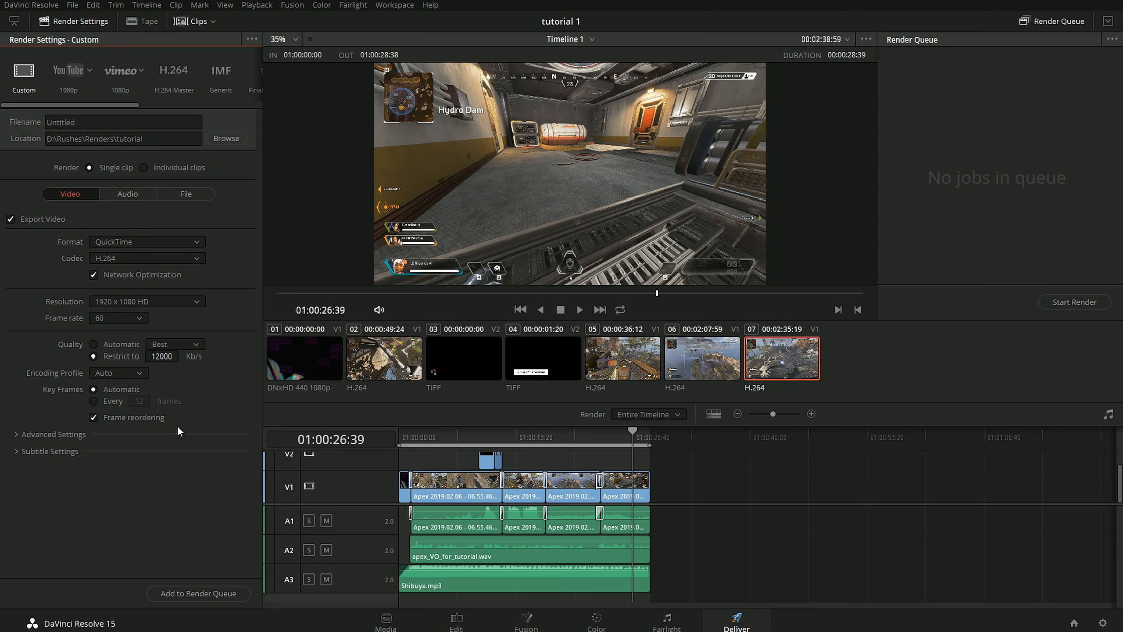
pyautogui.click(73, 434)
pyautogui.scroll(-1, 26, 392)
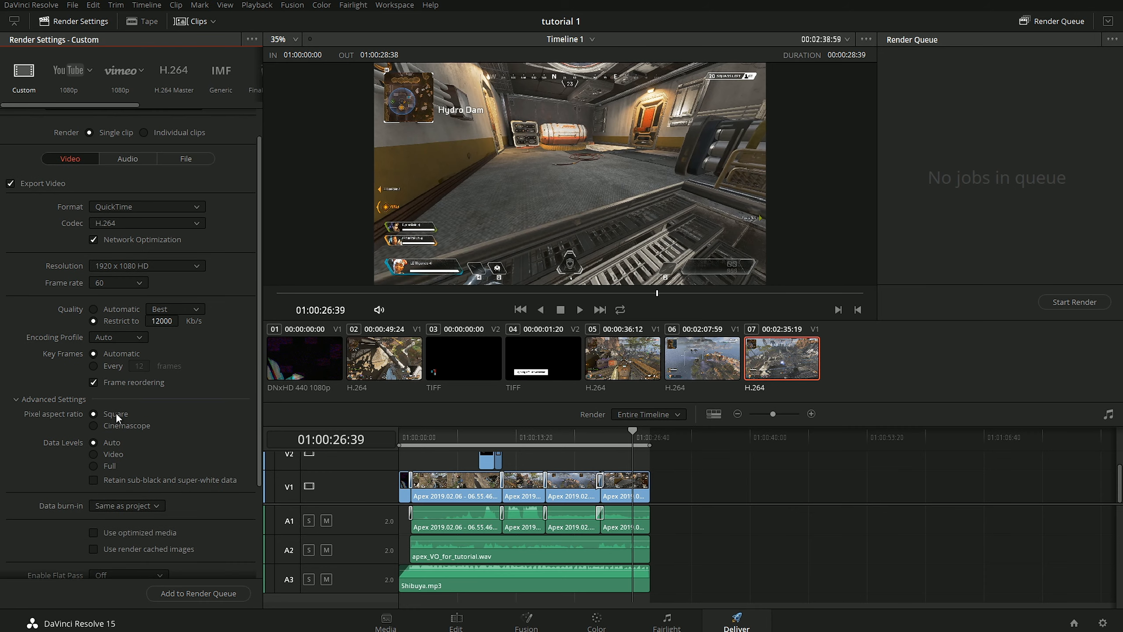
pyautogui.scroll(-1, 167, 419)
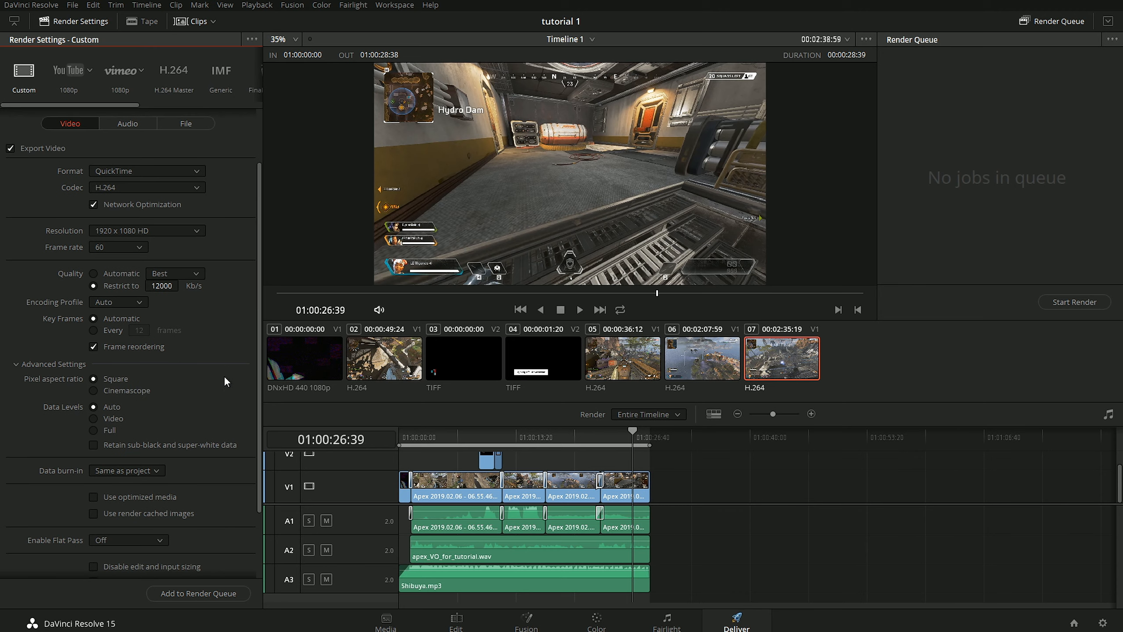
pyautogui.scroll(-1, 223, 381)
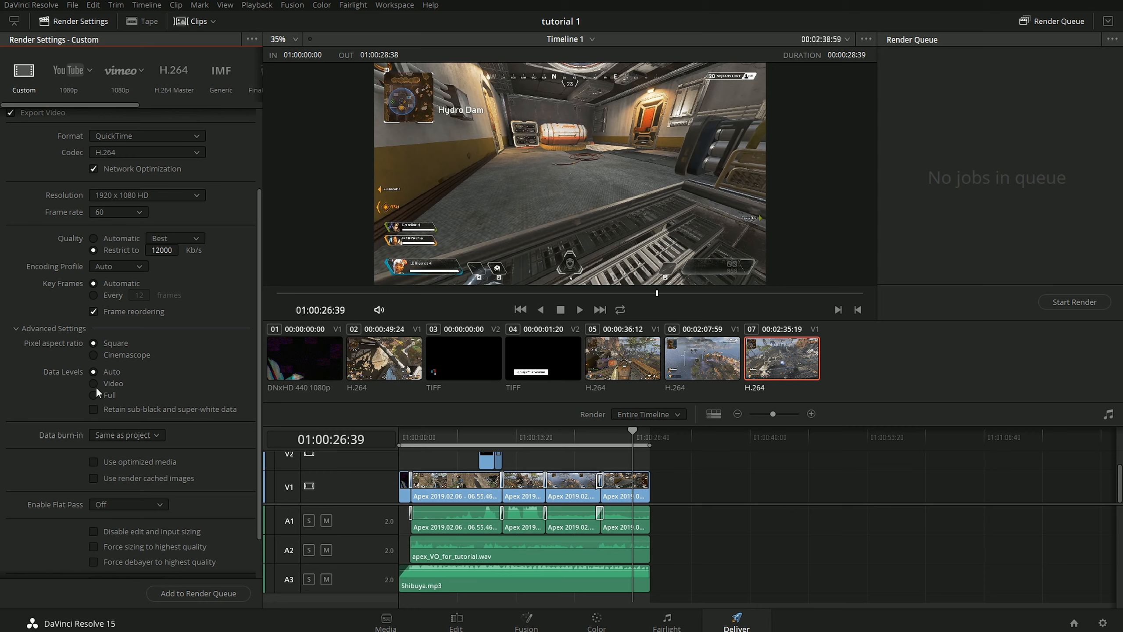
pyautogui.scroll(-2, 31, 392)
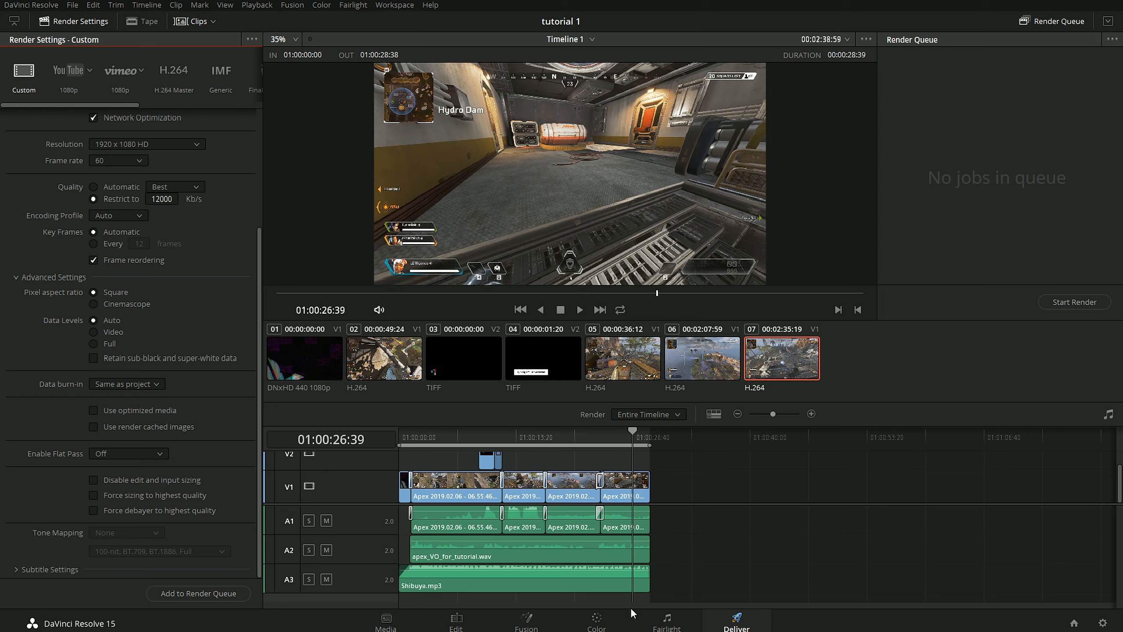
pyautogui.click(117, 459)
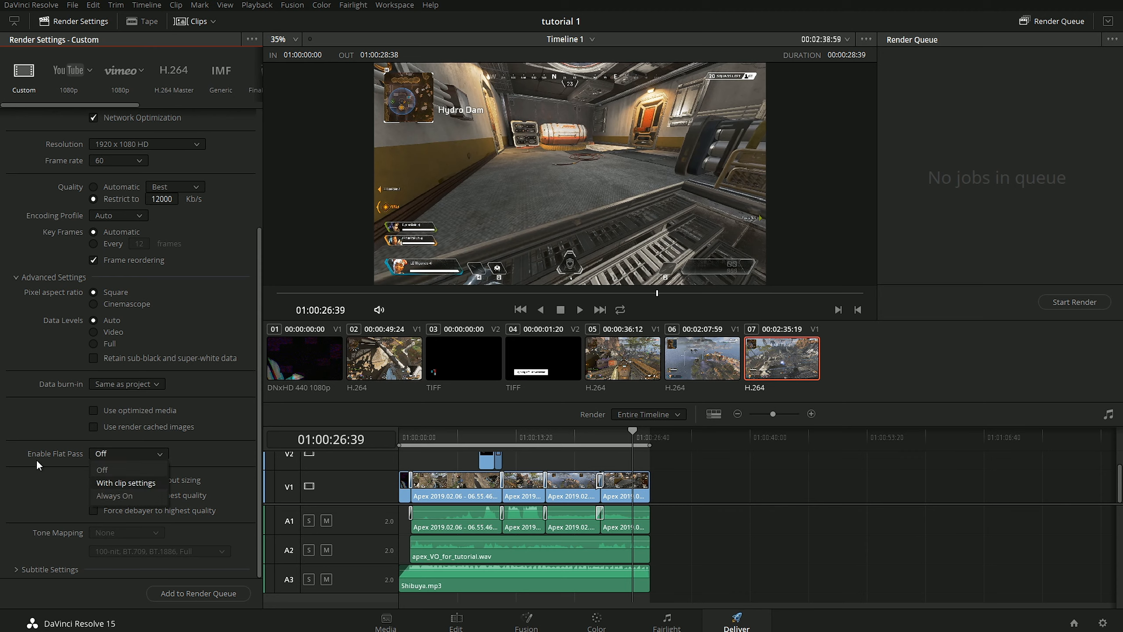
pyautogui.click(49, 478)
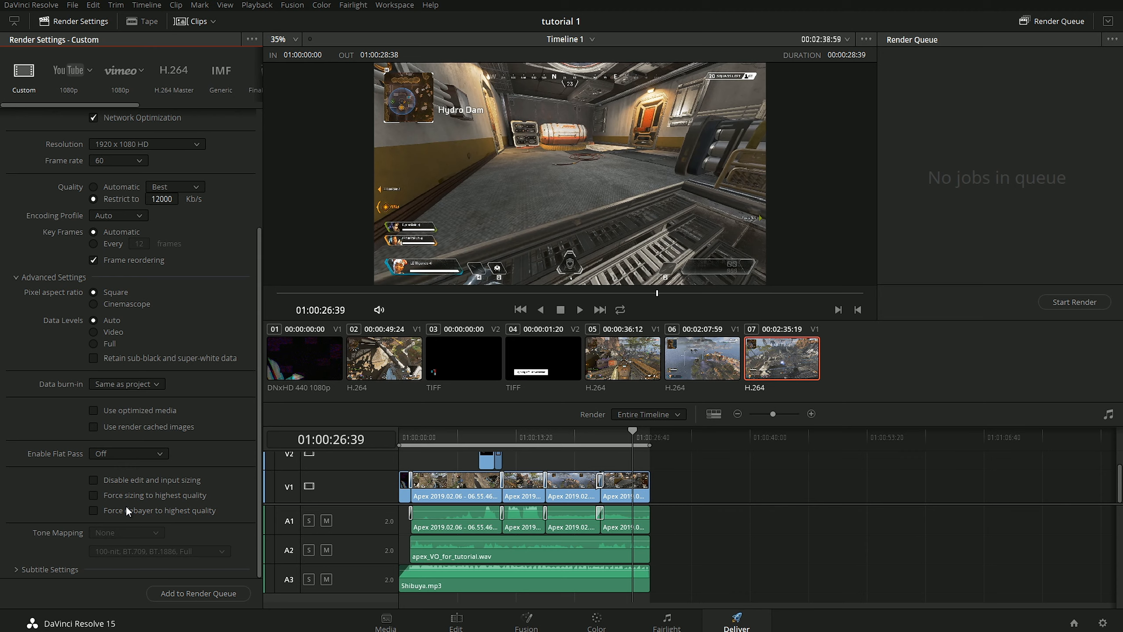
# Step: Expand the subtitle settings and review the subtitle export options
pyautogui.click(44, 569)
pyautogui.scroll(-3, 39, 487)
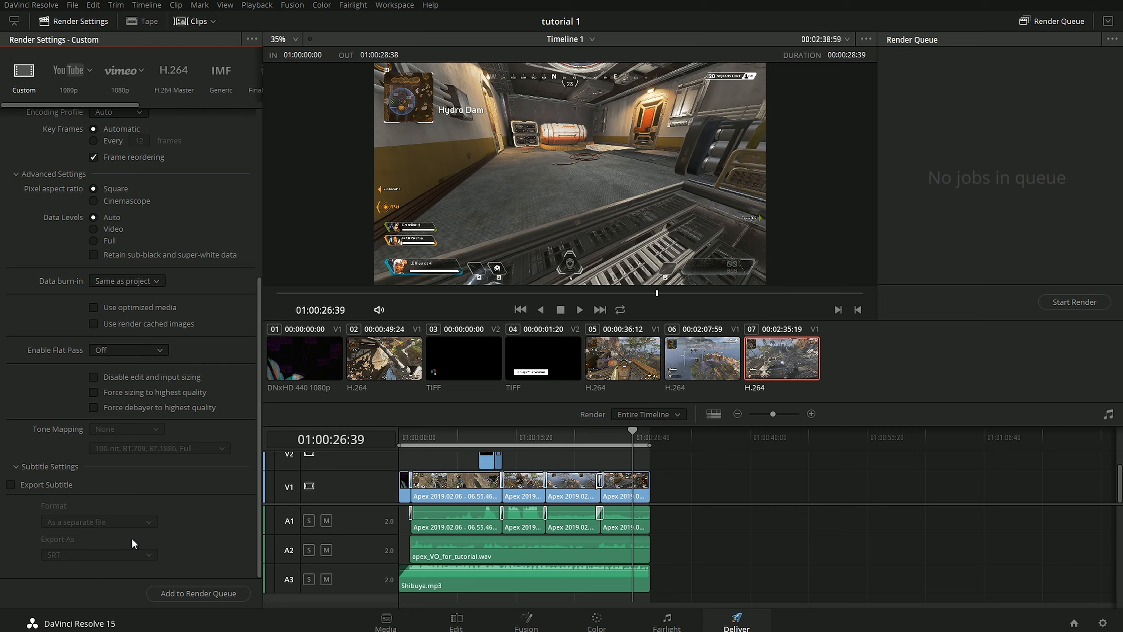
pyautogui.click(21, 485)
pyautogui.scroll(10, 89, 310)
# Step: Check the audio export settings and the available audio codecs
pyautogui.click(120, 195)
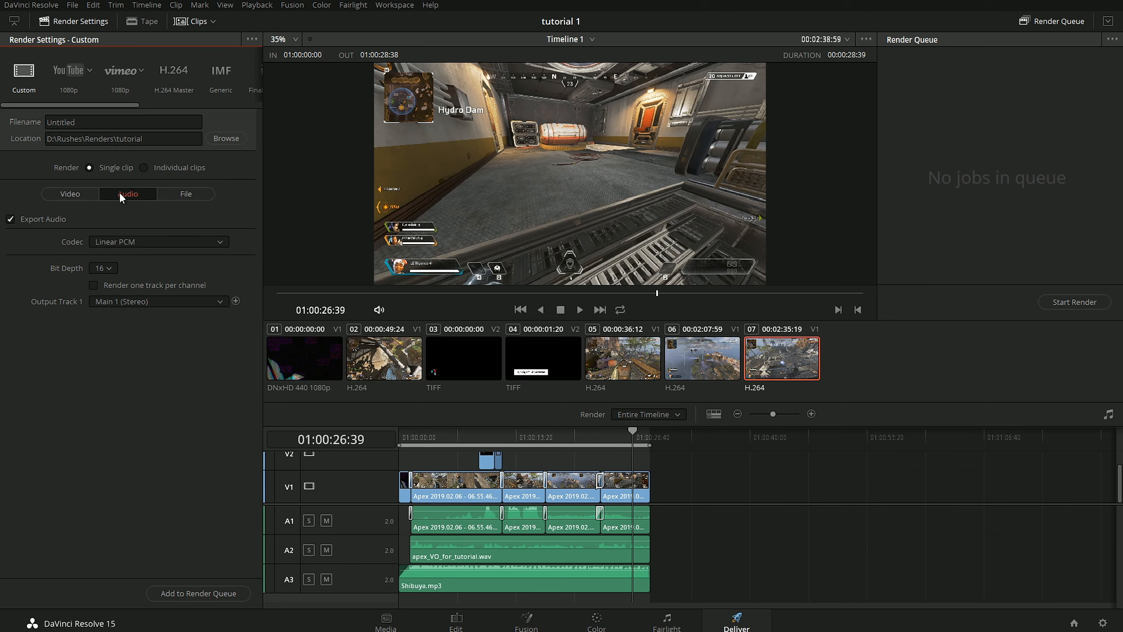
pyautogui.click(146, 242)
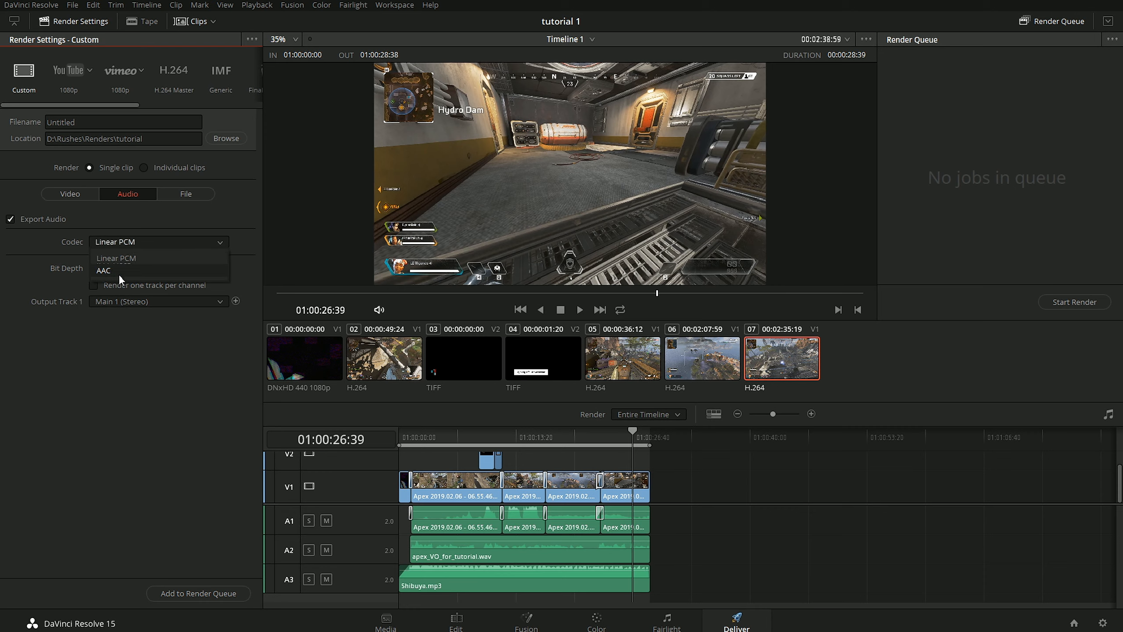
pyautogui.click(131, 226)
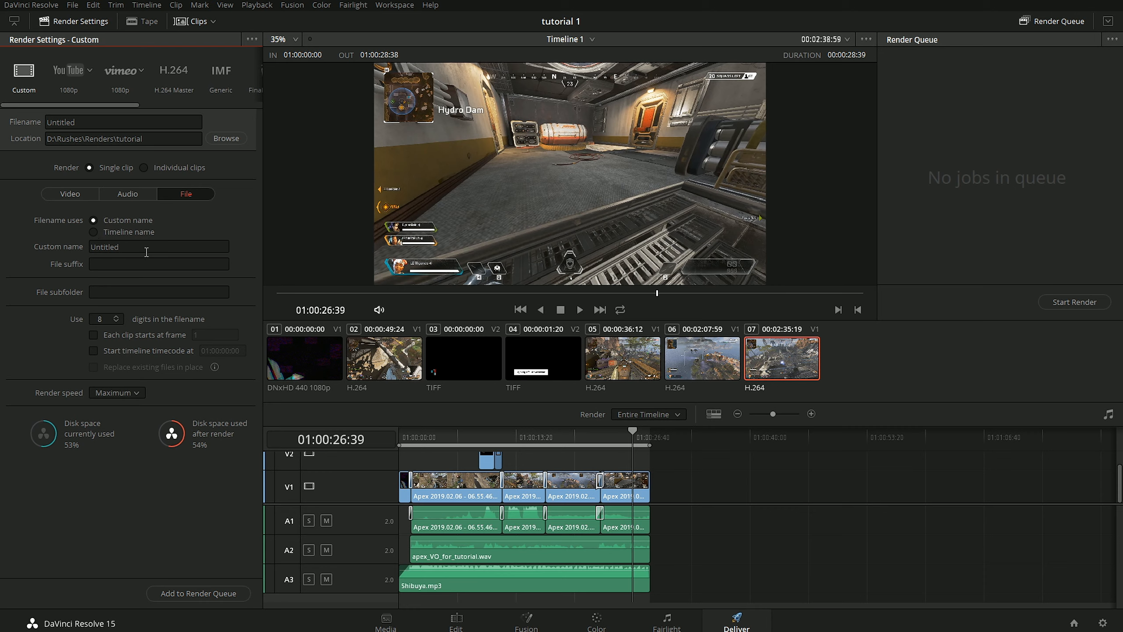
# Step: Set the custom name of the exported file to tutorial_1080yt
pyautogui.click(113, 246)
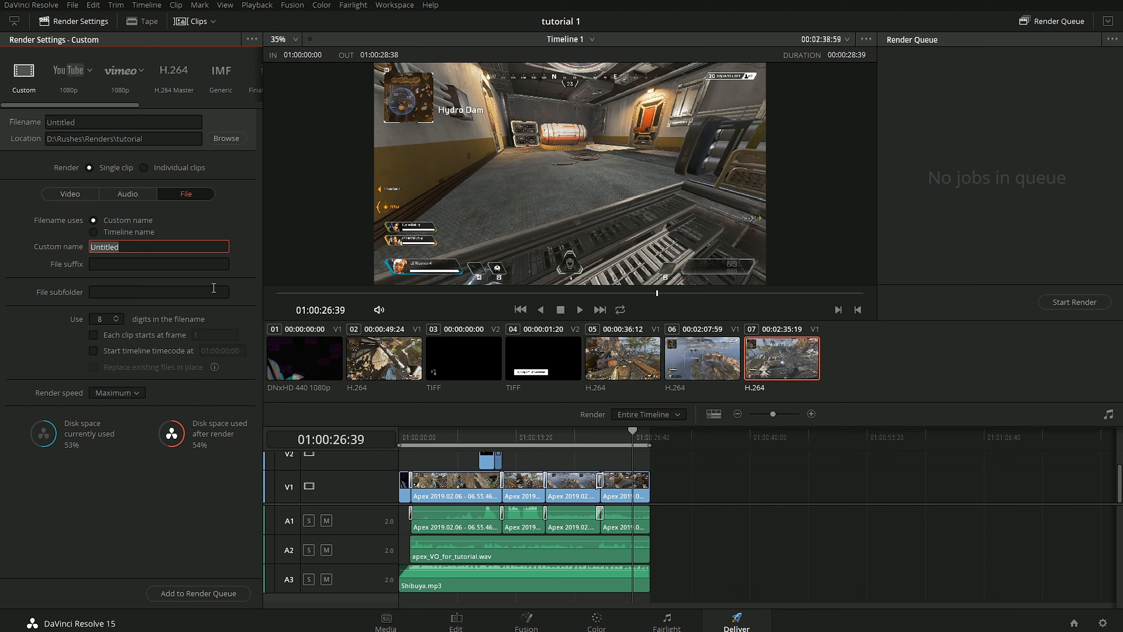
pyautogui.write('tutorial_1080yt')
pyautogui.press('Return')
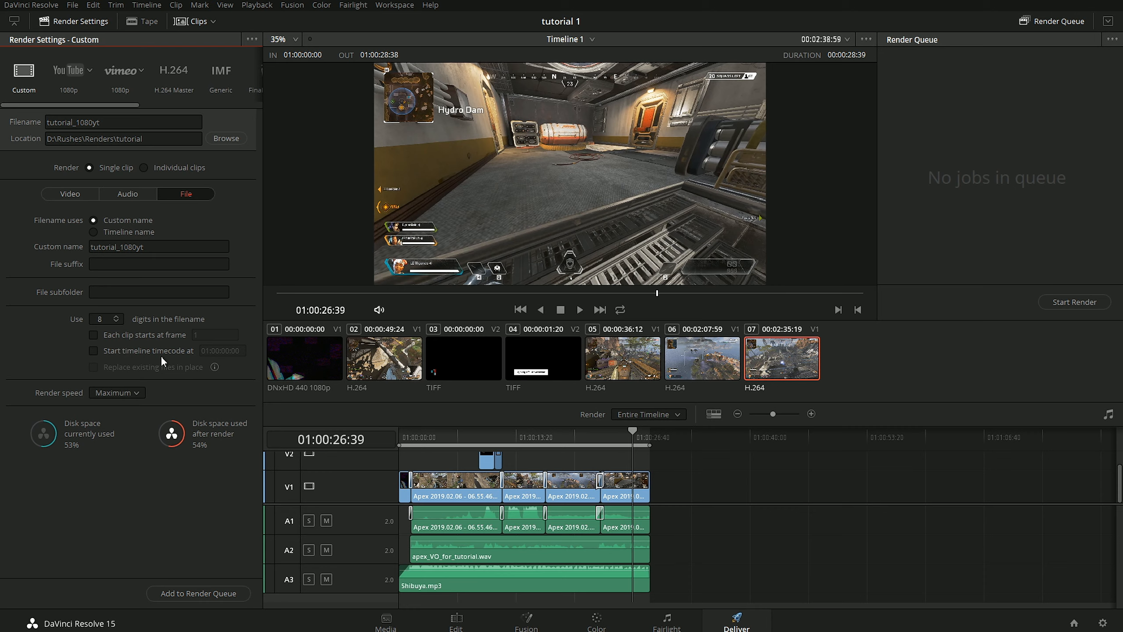
# Step: Review the available render speed options in the file export settings
pyautogui.click(122, 392)
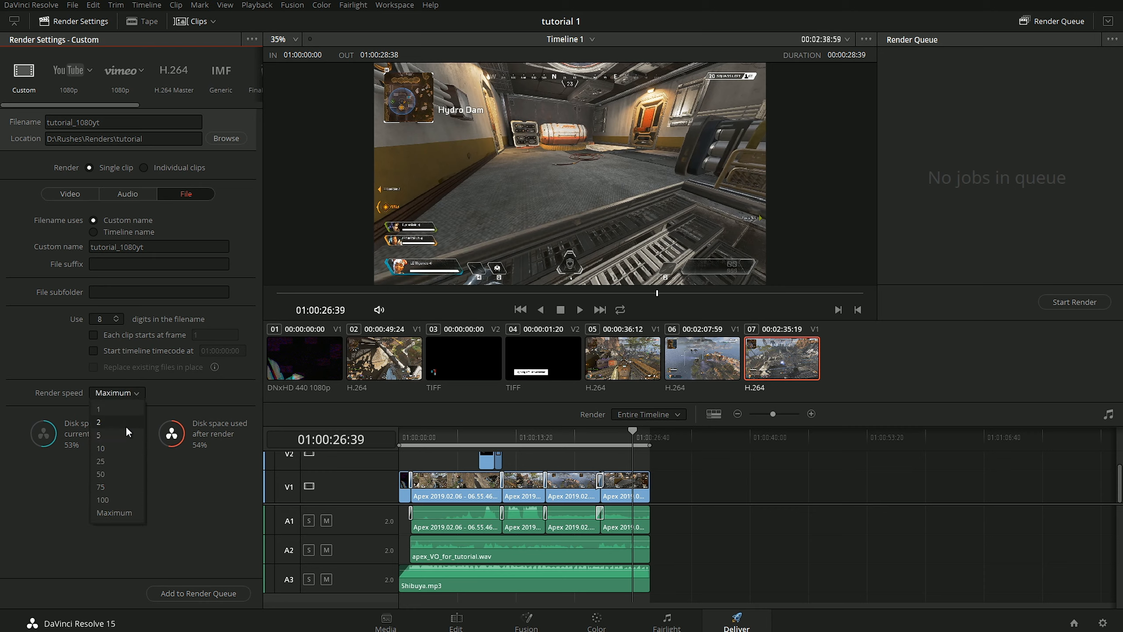
pyautogui.click(58, 522)
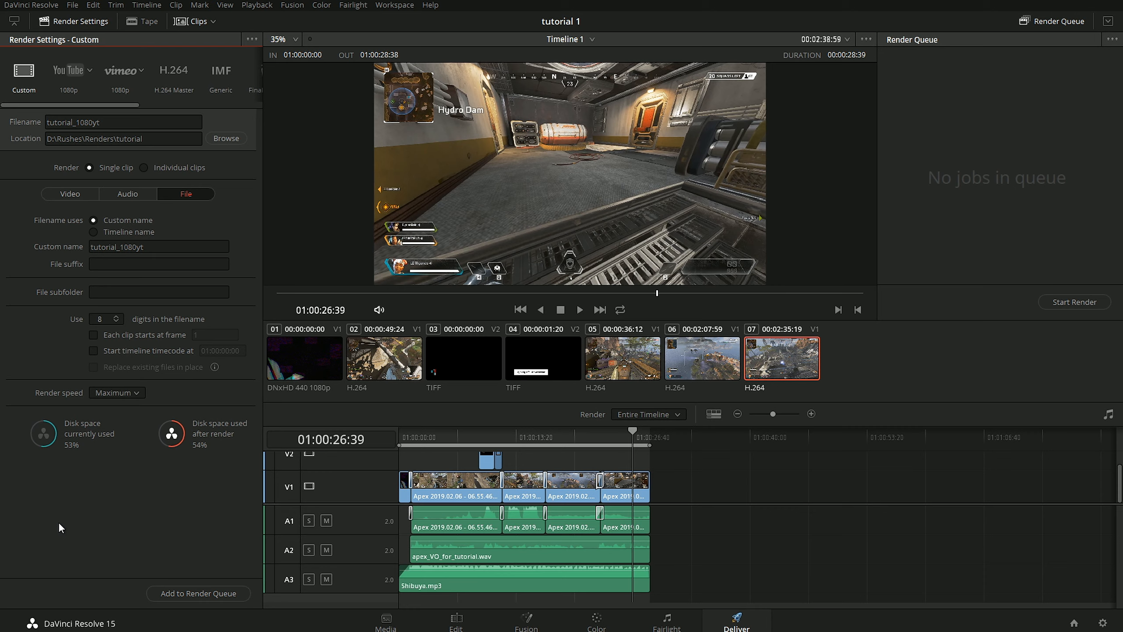
pyautogui.click(129, 390)
pyautogui.click(72, 502)
# Step: Add the timeline export to the render queue and rename the queued job to 1080yt
pyautogui.click(191, 595)
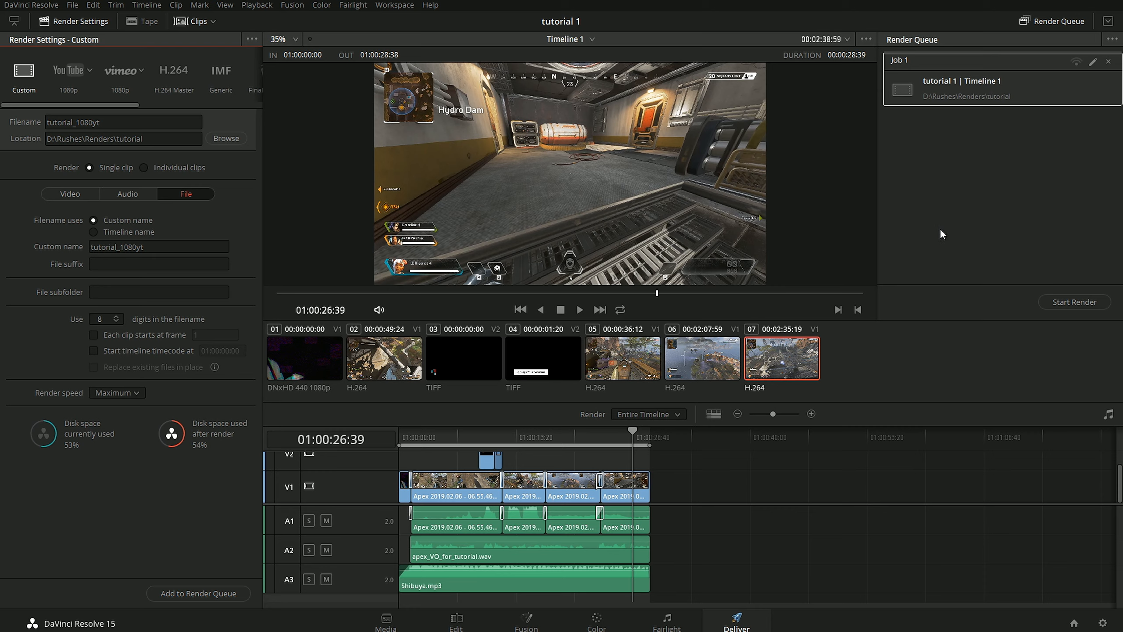
pyautogui.doubleClick(900, 61)
pyautogui.write('1080yt')
pyautogui.click(930, 81)
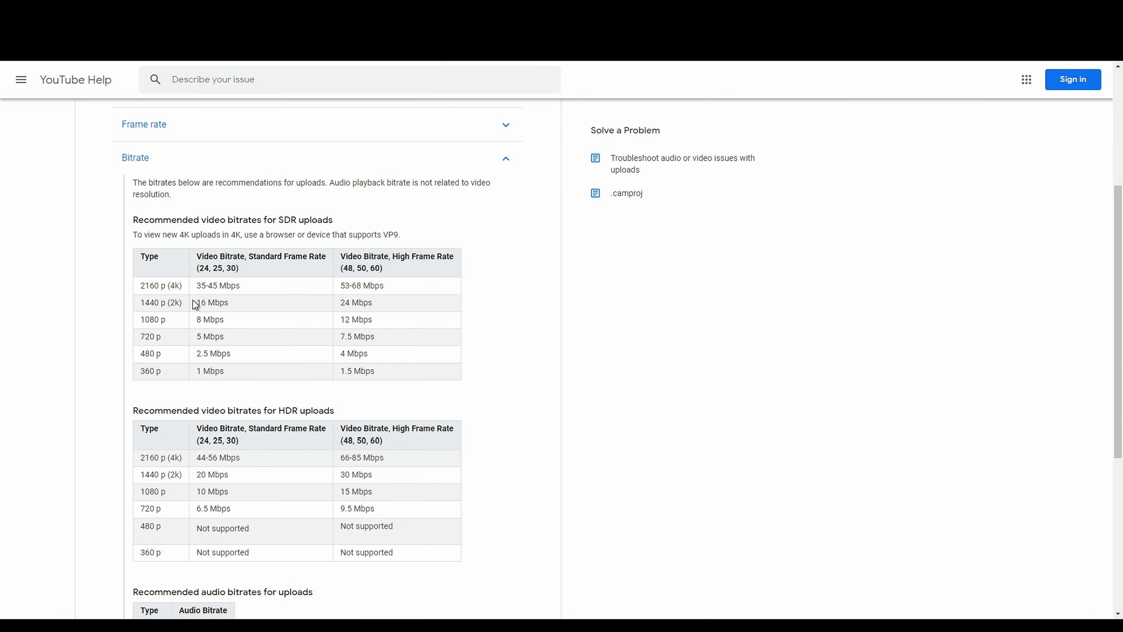
# Step: Switch back to the YouTube Help page and compare the recommended SDR bitrates for 1080p and 1440p uploads
pyautogui.moveTo(137, 320); pyautogui.dragTo(374, 320)
pyautogui.moveTo(142, 303); pyautogui.dragTo(356, 313)
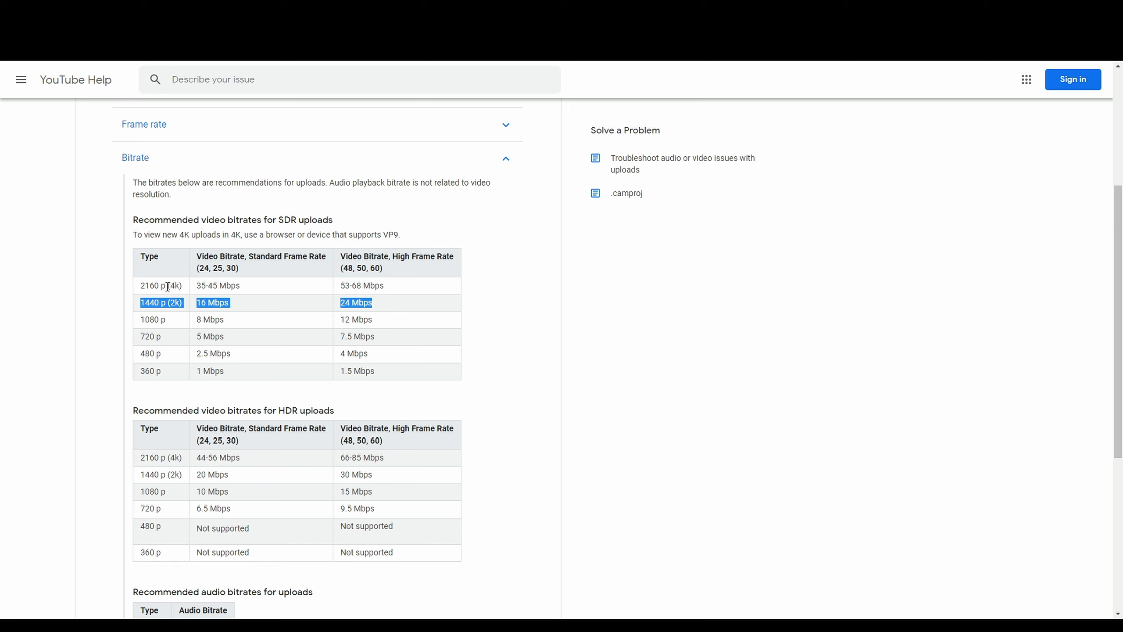
pyautogui.click(215, 324)
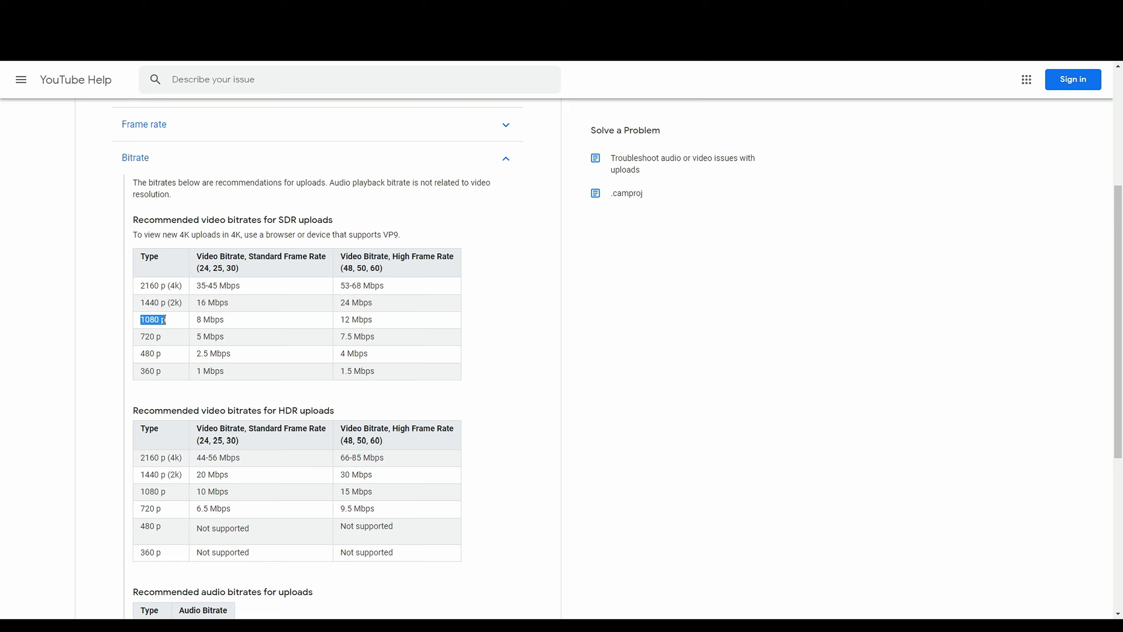
pyautogui.moveTo(138, 305); pyautogui.dragTo(164, 296)
pyautogui.moveTo(340, 305); pyautogui.dragTo(389, 304)
pyautogui.moveTo(139, 305); pyautogui.dragTo(464, 308)
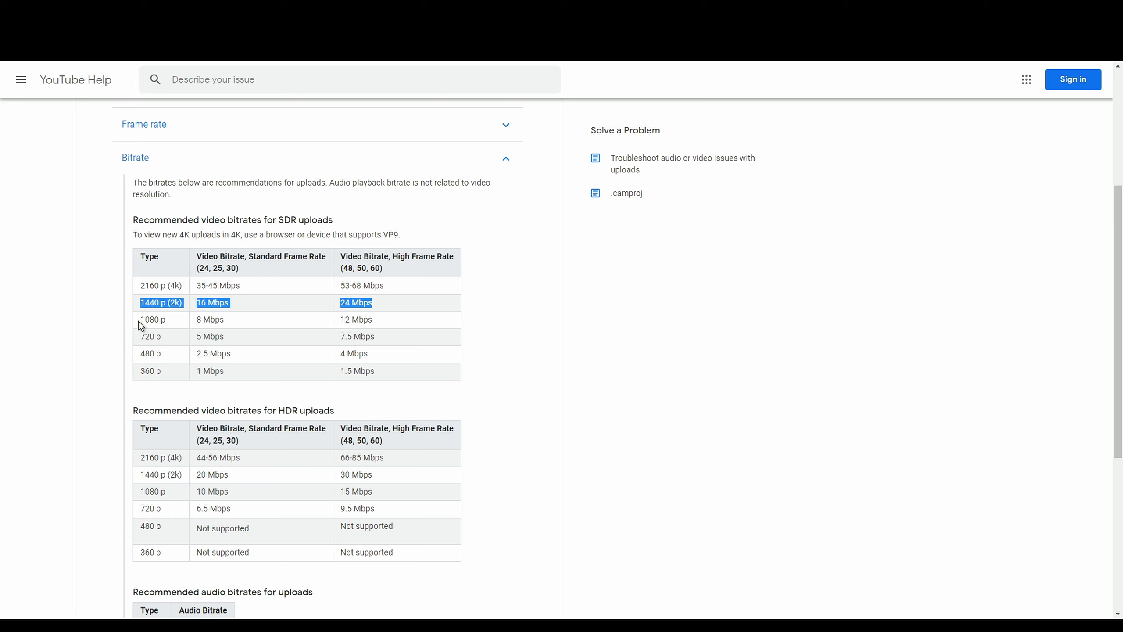
pyautogui.moveTo(140, 318); pyautogui.dragTo(424, 331)
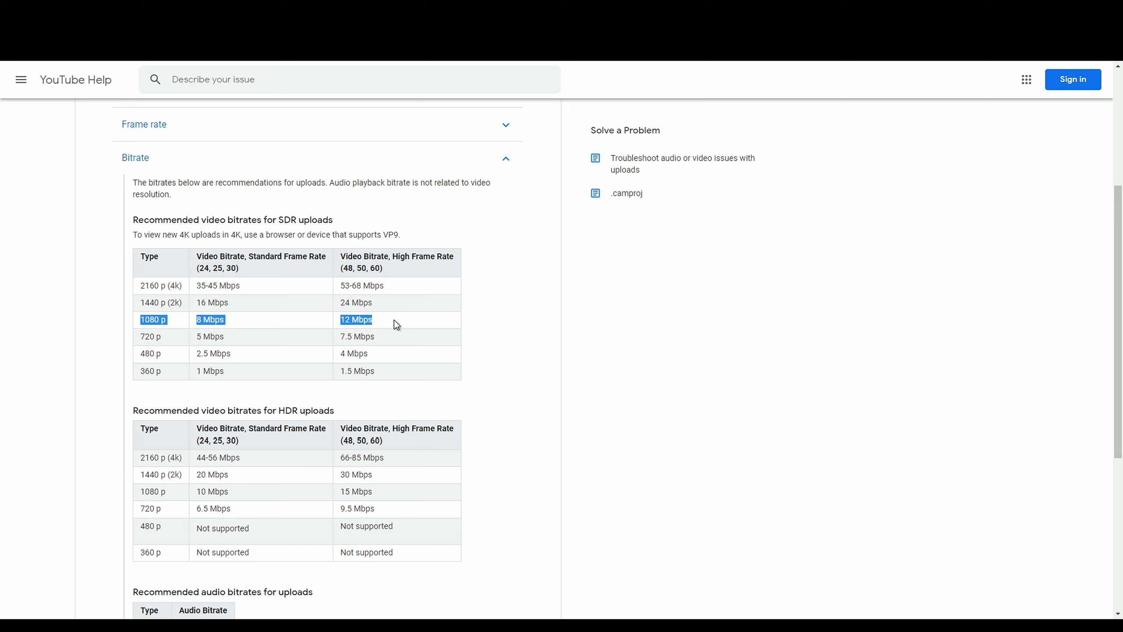
pyautogui.click(499, 396)
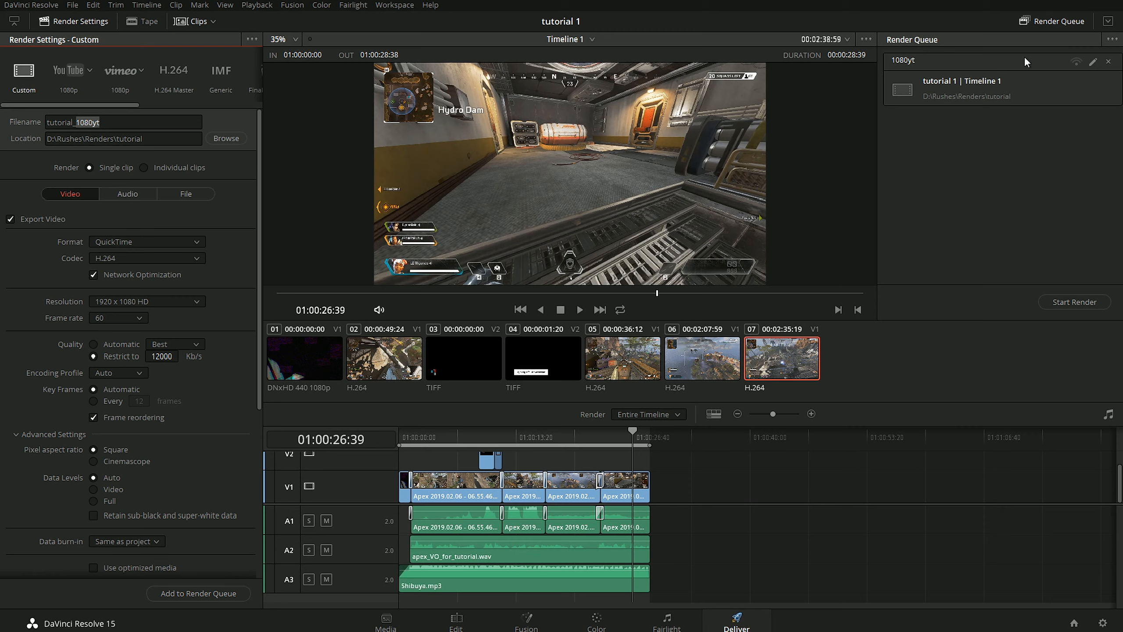
# Step: Change the export filename to tutorial_1440yt
pyautogui.moveTo(110, 123); pyautogui.dragTo(79, 122)
pyautogui.write('1440')
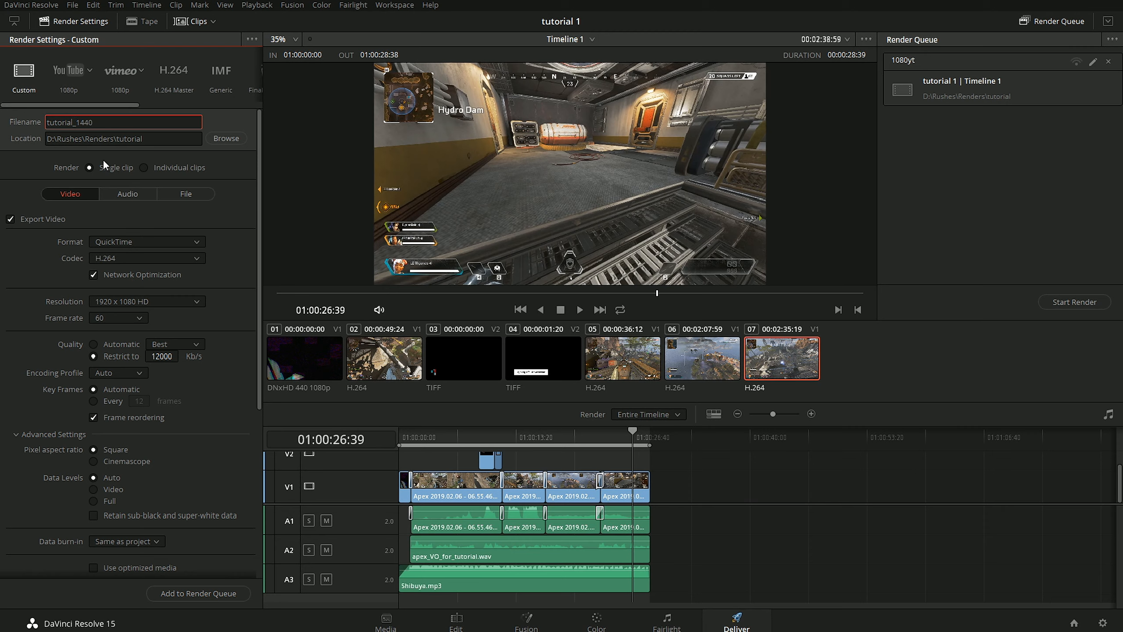
pyautogui.write('yt')
pyautogui.press('Return')
# Step: Set the export to a custom resolution of 2560 x 1440
pyautogui.click(171, 304)
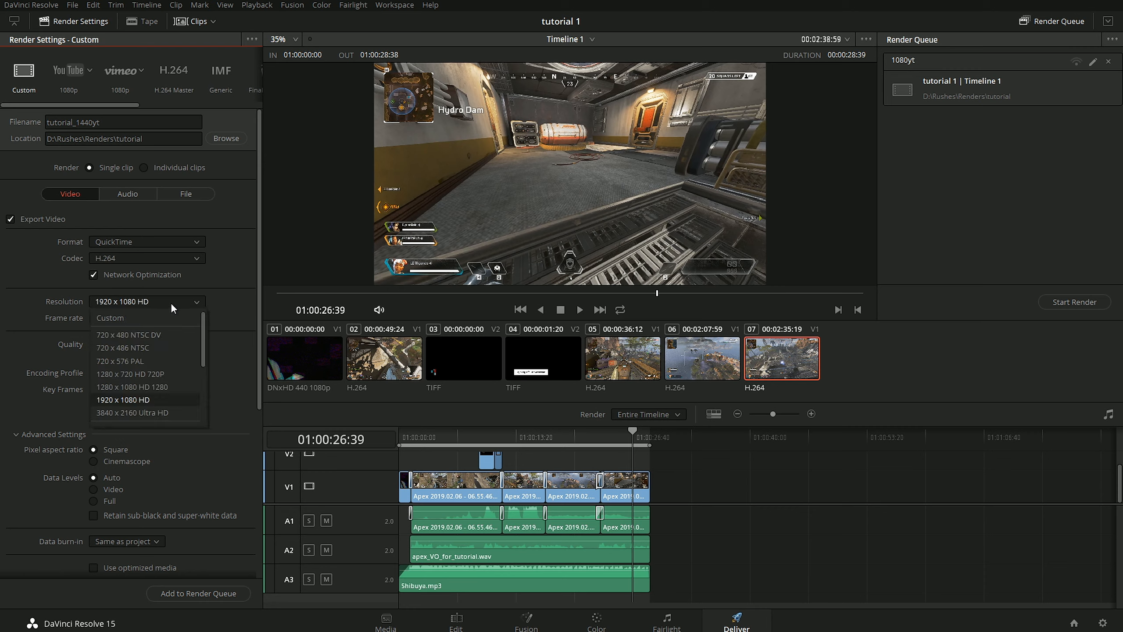
pyautogui.click(106, 319)
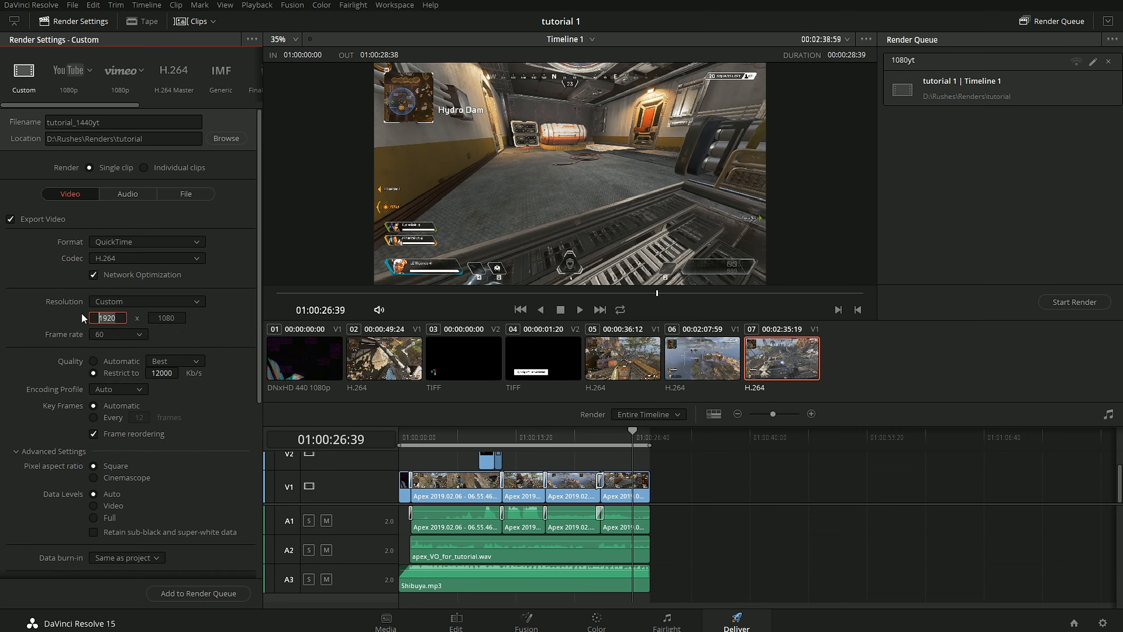
pyautogui.write('2560')
pyautogui.press('Tab')
pyautogui.write('1440')
pyautogui.press('Tab')
# Step: Restrict the export's video quality to 24000 Kb/s and look over the remaining video settings
pyautogui.click(159, 373)
pyautogui.moveTo(159, 373); pyautogui.dragTo(147, 373)
pyautogui.write('24')
pyautogui.scroll(-5, 185, 240)
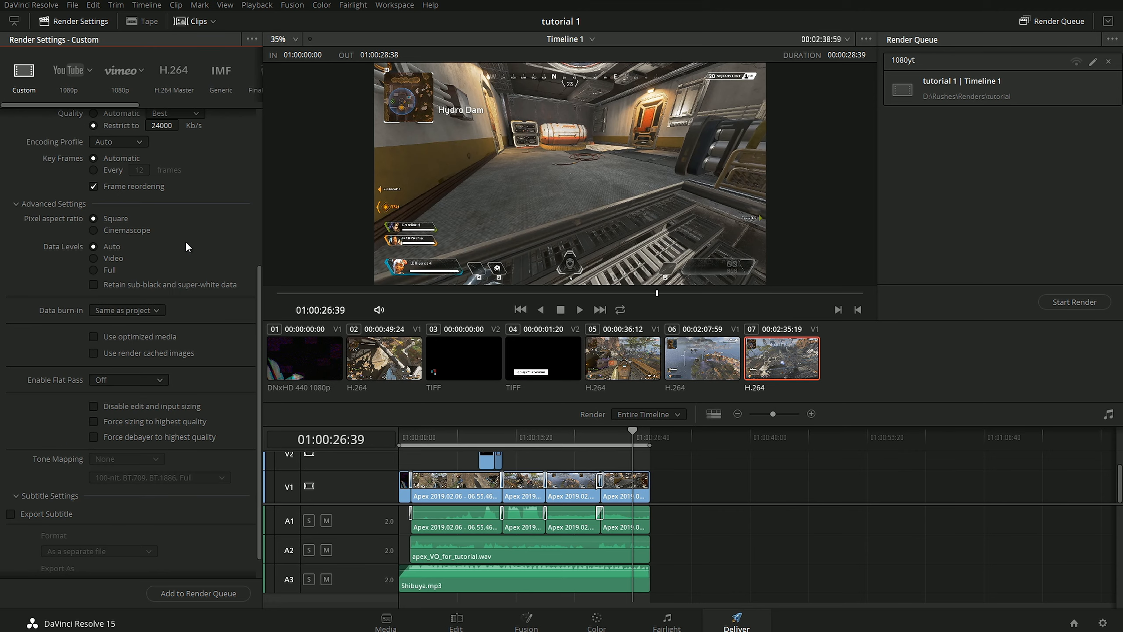
pyautogui.scroll(5, 241, 301)
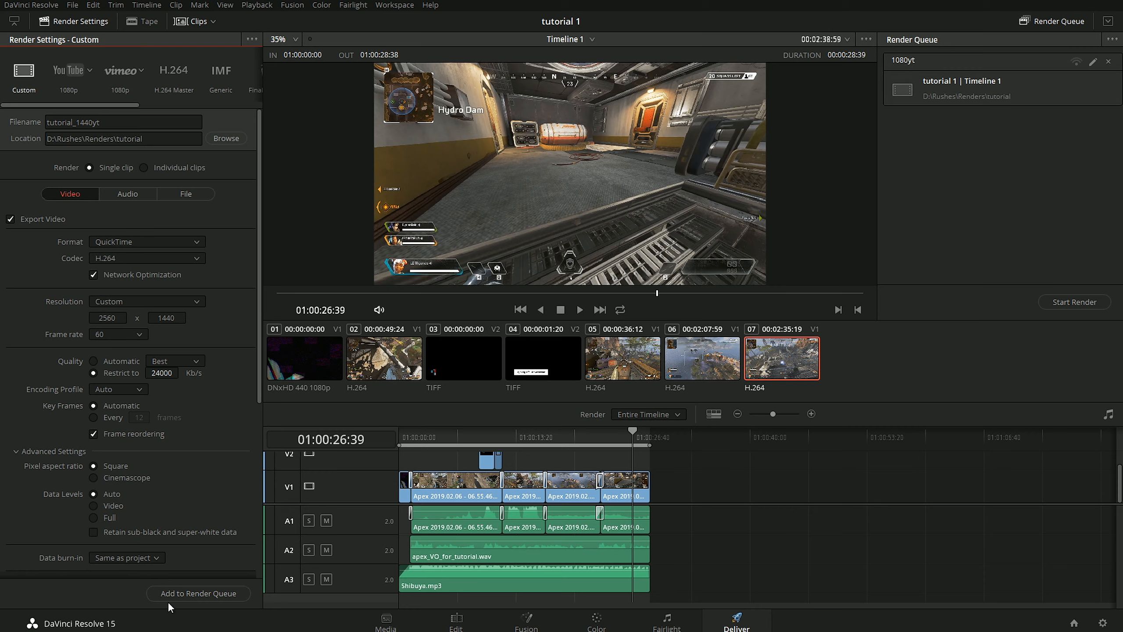
# Step: Add the 1440p export to the render queue and rename the queued job to 1440yt
pyautogui.click(186, 595)
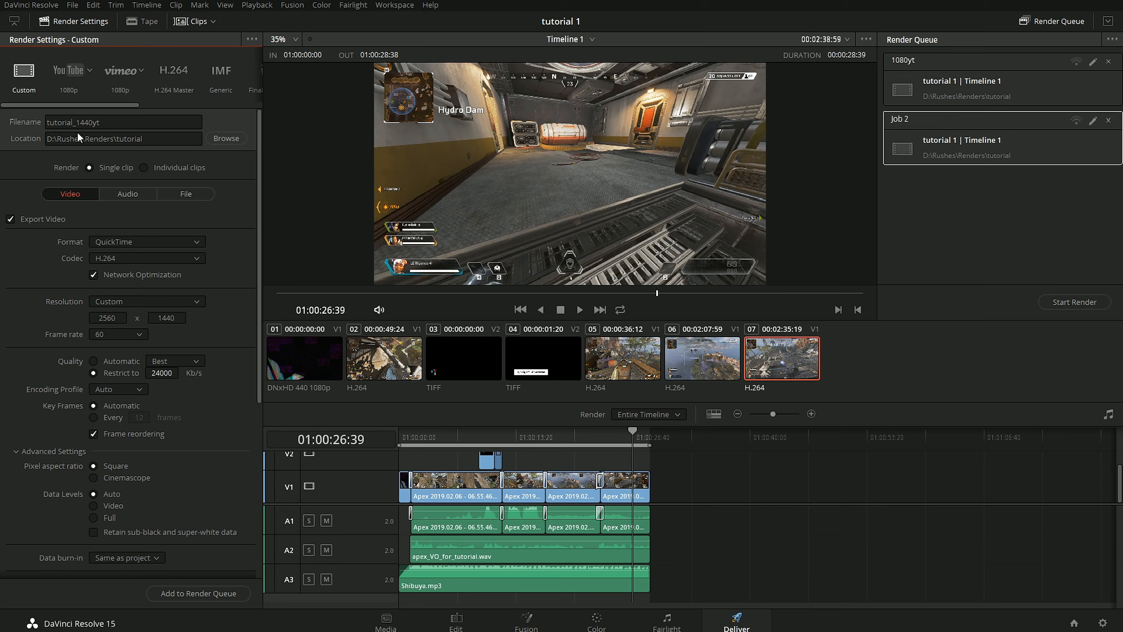
pyautogui.doubleClick(901, 119)
pyautogui.moveTo(911, 119); pyautogui.dragTo(890, 119)
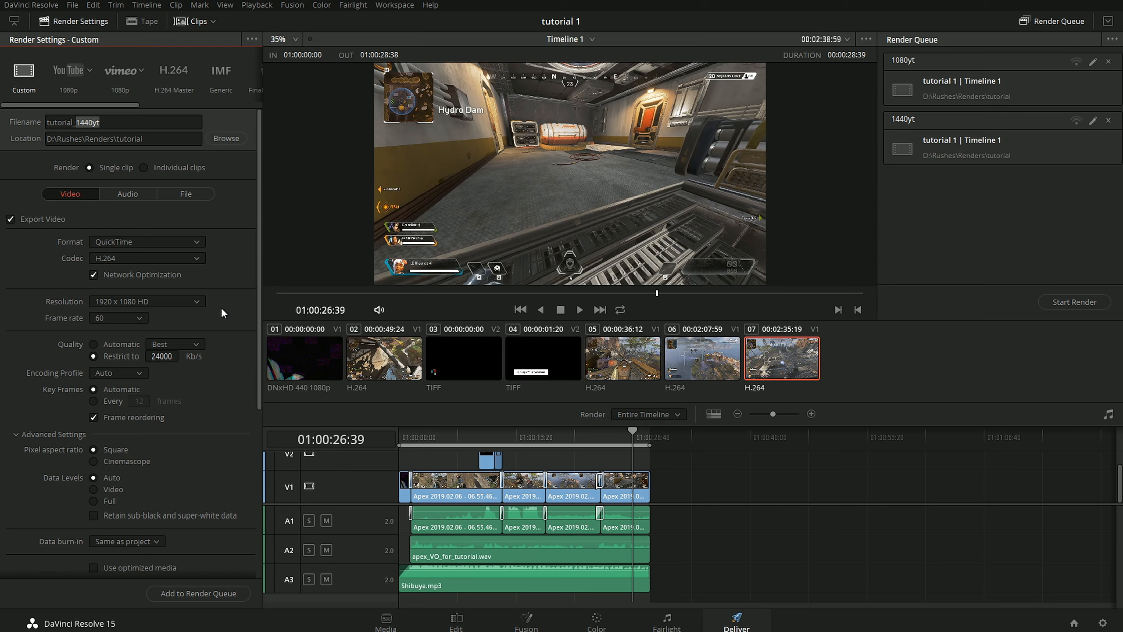
# Step: Switch the export codec to DNxHD with the type 1080p 220/185/175 8-bit
pyautogui.click(130, 260)
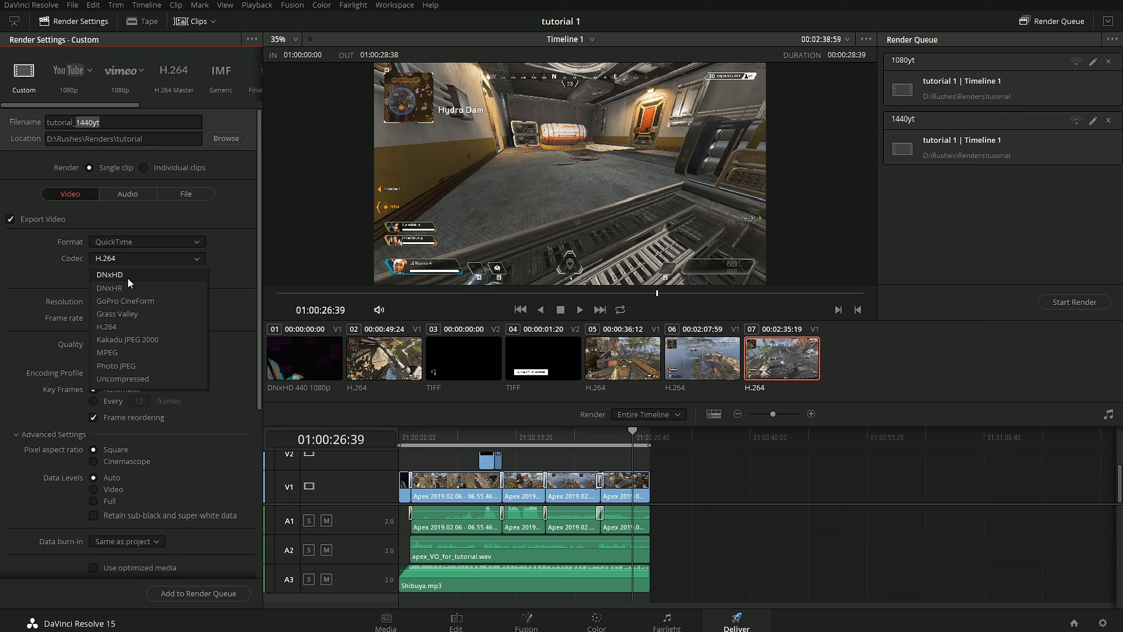
pyautogui.click(127, 277)
pyautogui.click(158, 278)
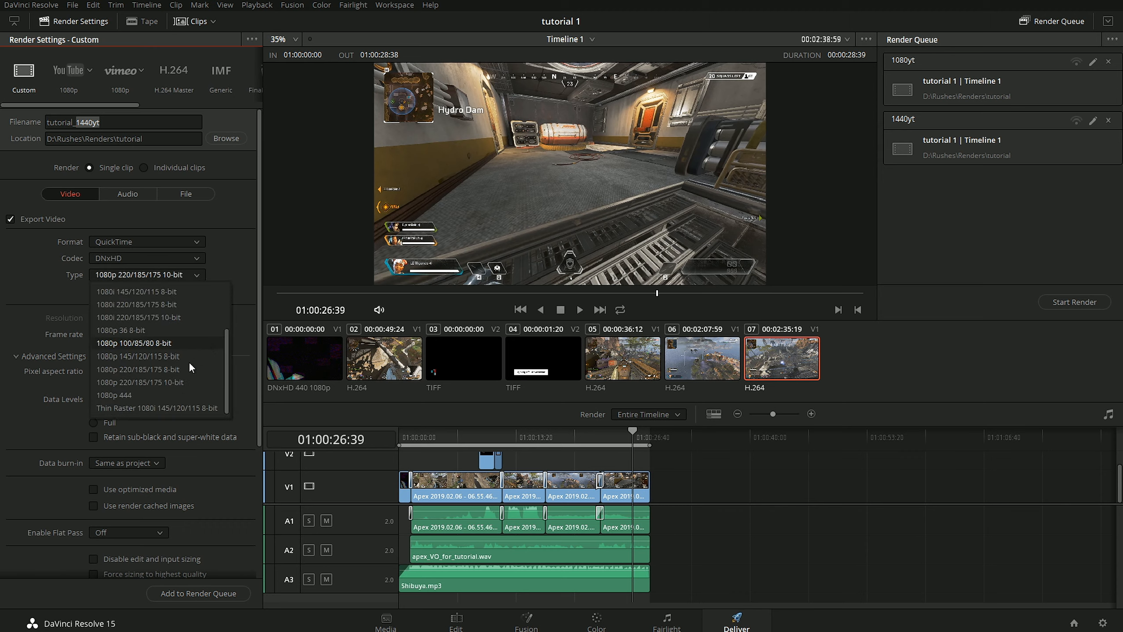
pyautogui.click(167, 372)
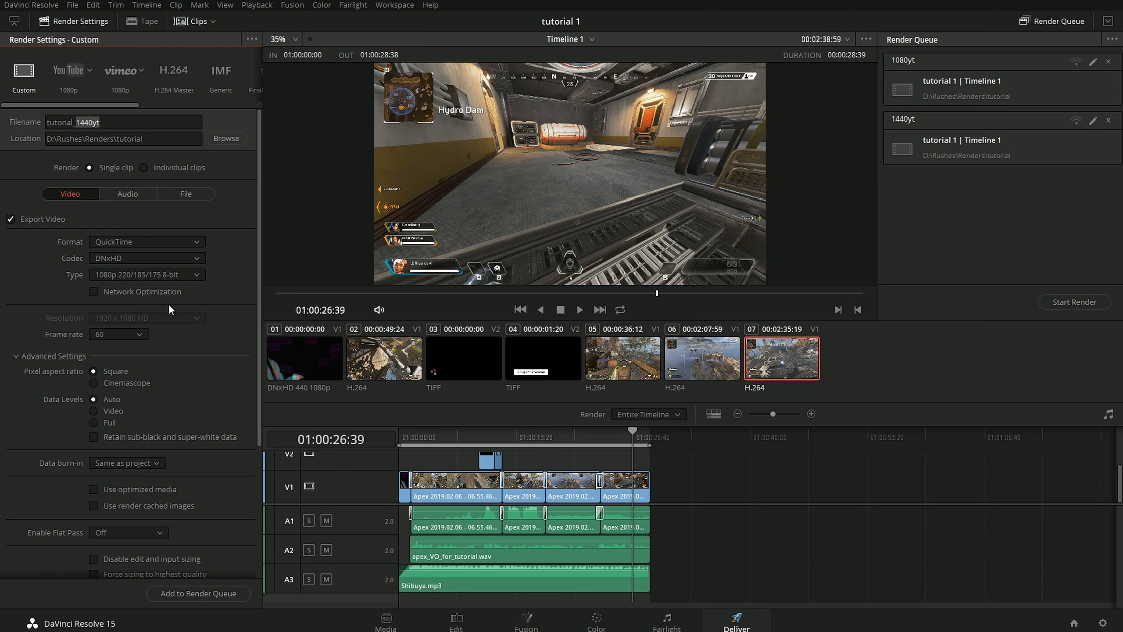
# Step: Check the audio export settings and change the export filename to tutorial_dnxhd
pyautogui.click(139, 193)
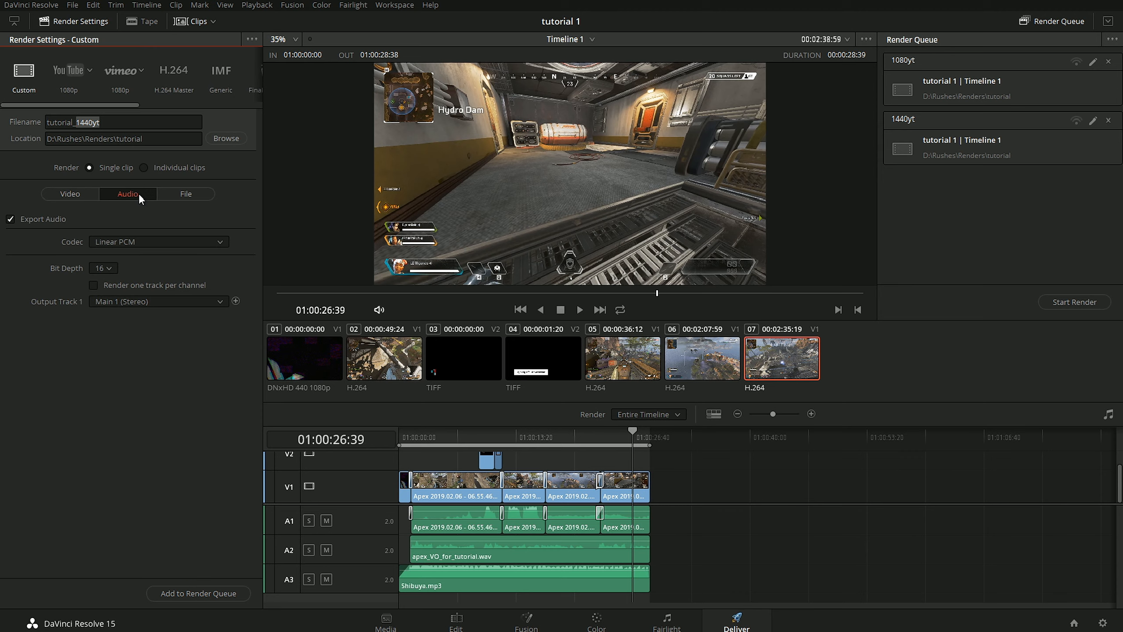
pyautogui.click(203, 196)
pyautogui.click(118, 125)
pyautogui.press('BackSpace')
pyautogui.press('BackSpace')
pyautogui.press('BackSpace')
pyautogui.press('BackSpace')
pyautogui.press('BackSpace')
pyautogui.press('BackSpace')
pyautogui.write('dnxhd')
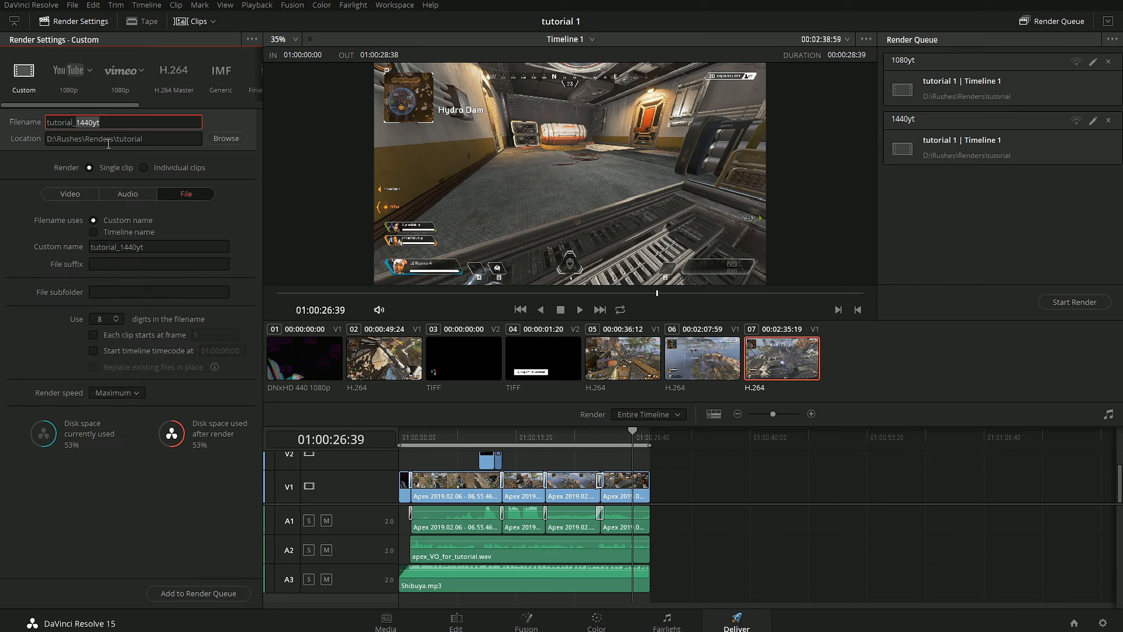
pyautogui.press('Return')
# Step: Queue the DNxHD export as a job named dnxhd and render all queued jobs
pyautogui.click(191, 592)
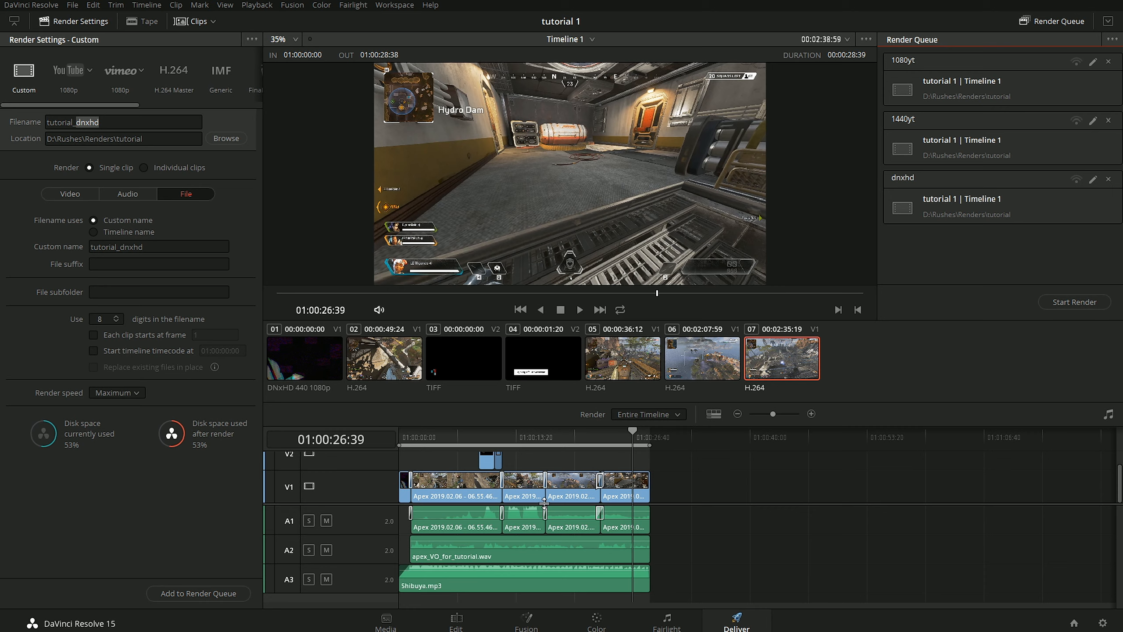
pyautogui.click(1069, 306)
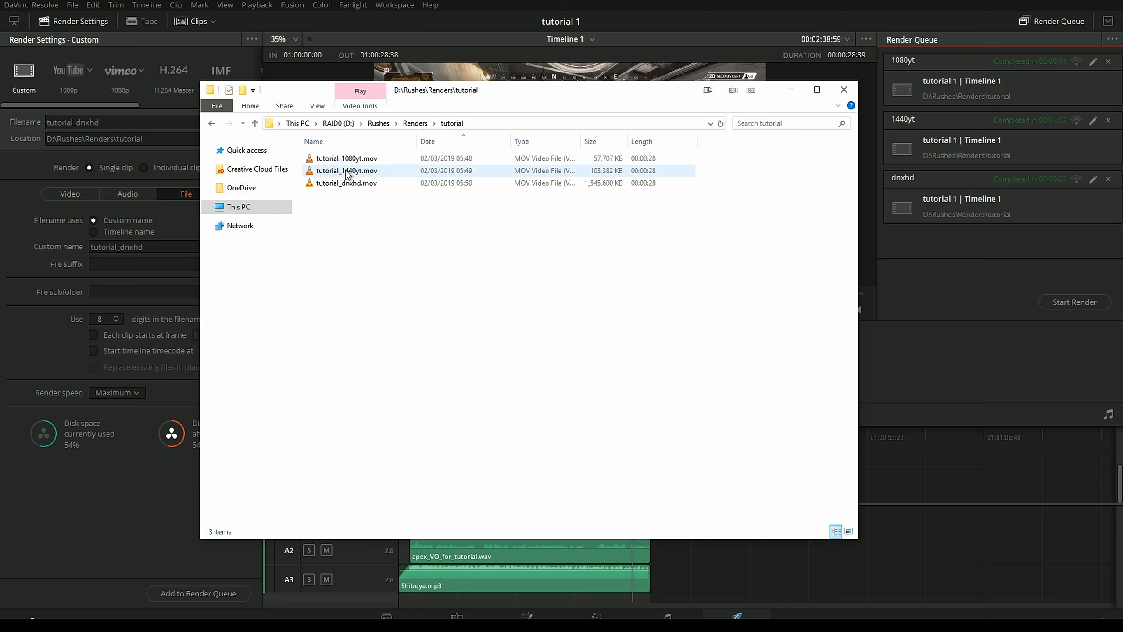
pyautogui.moveTo(371, 190)
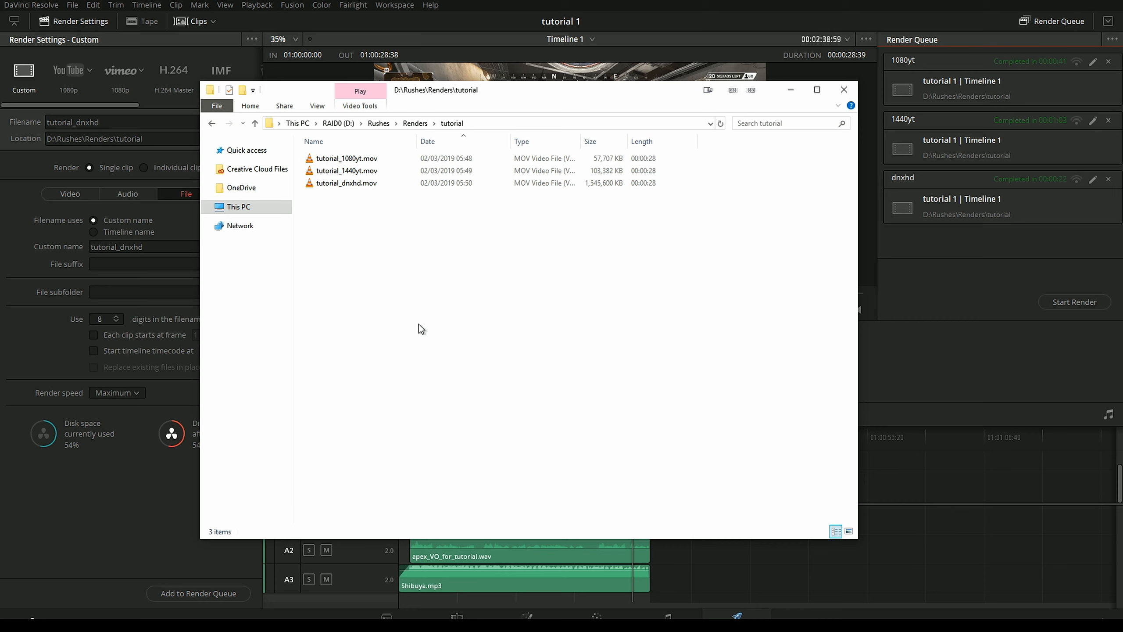
pyautogui.click(465, 21)
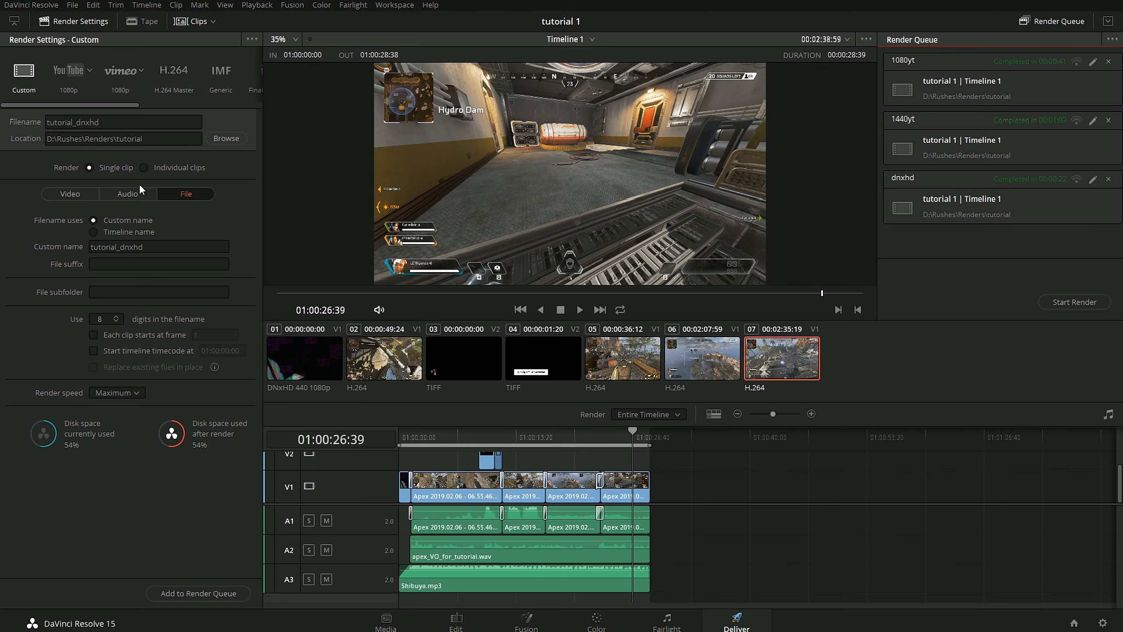
# Step: Save the current DNxHD video export settings as a new render preset named dnxhd
pyautogui.click(72, 196)
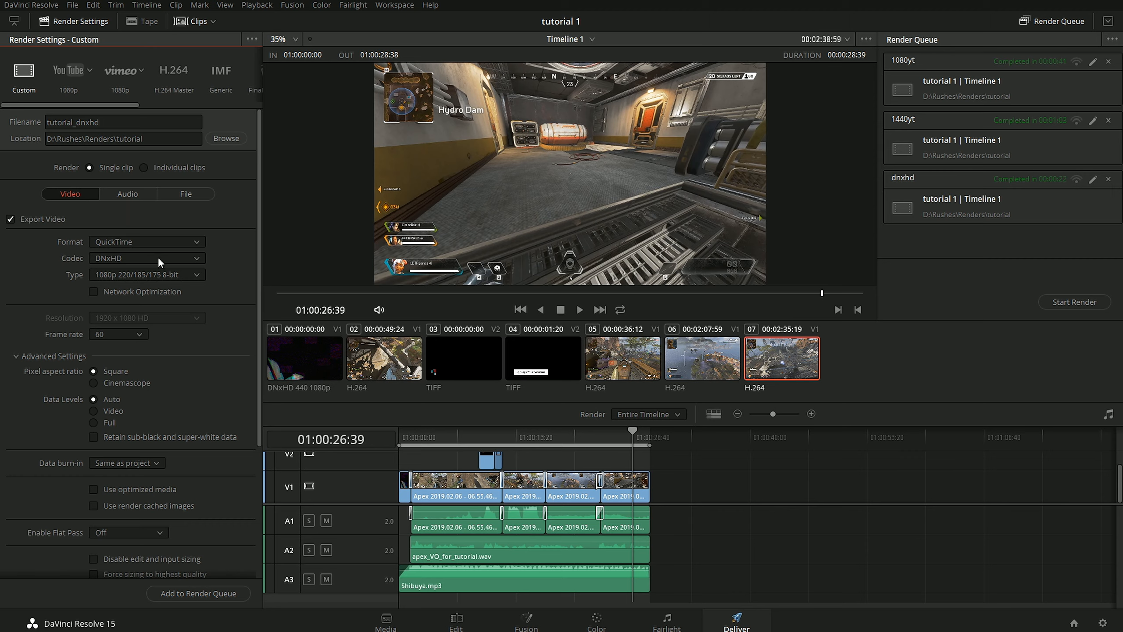
pyautogui.click(253, 40)
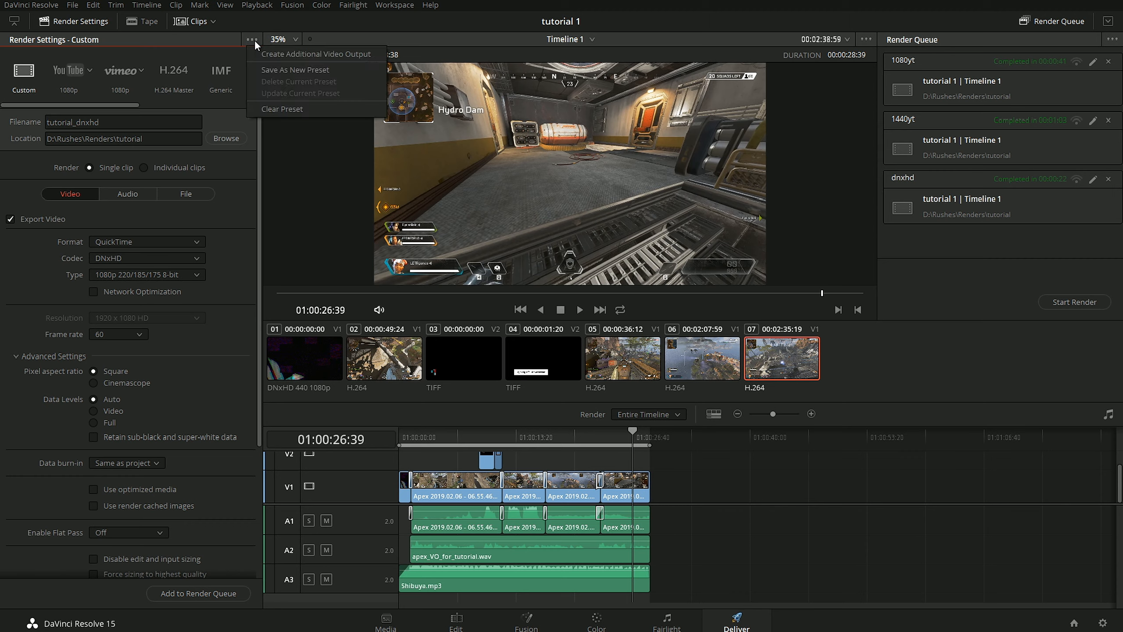
pyautogui.click(264, 71)
pyautogui.write('dnxhd')
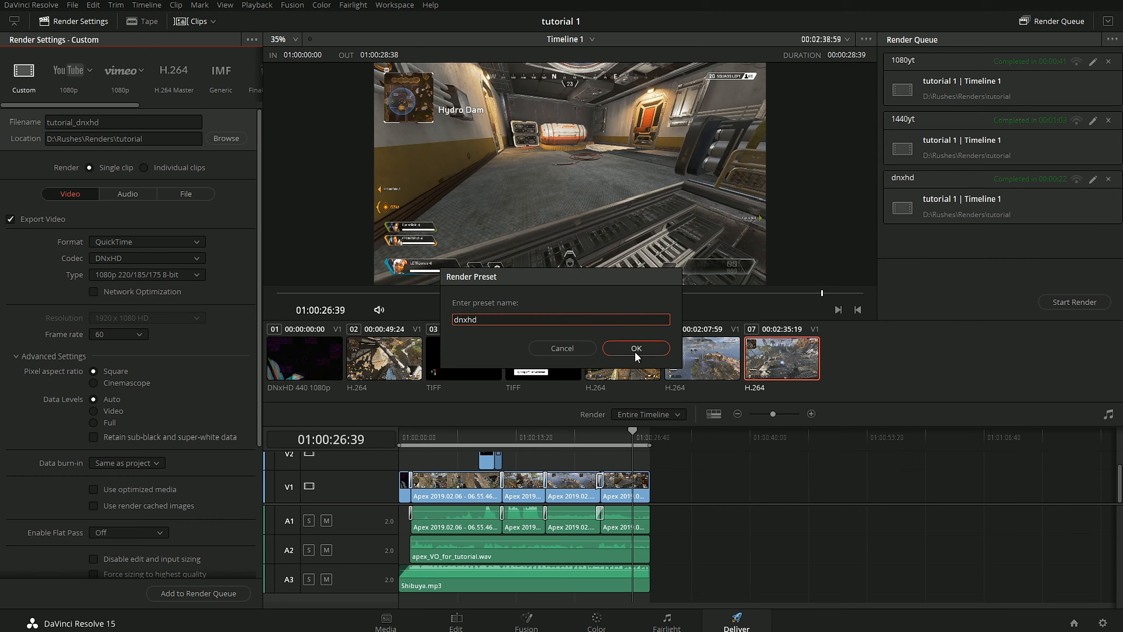
pyautogui.click(636, 348)
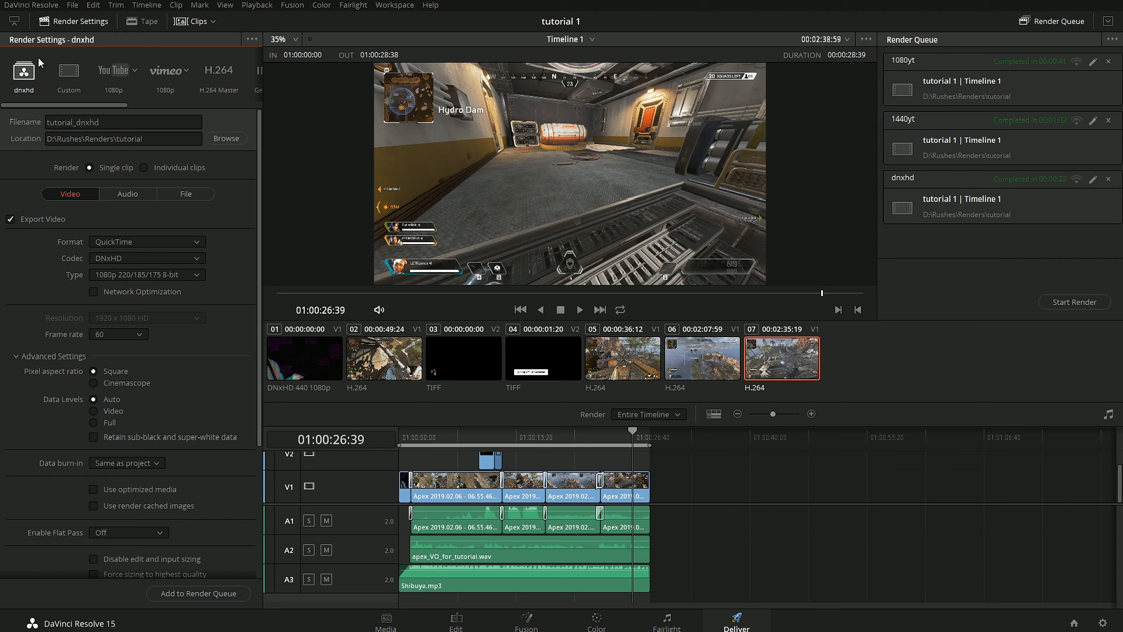